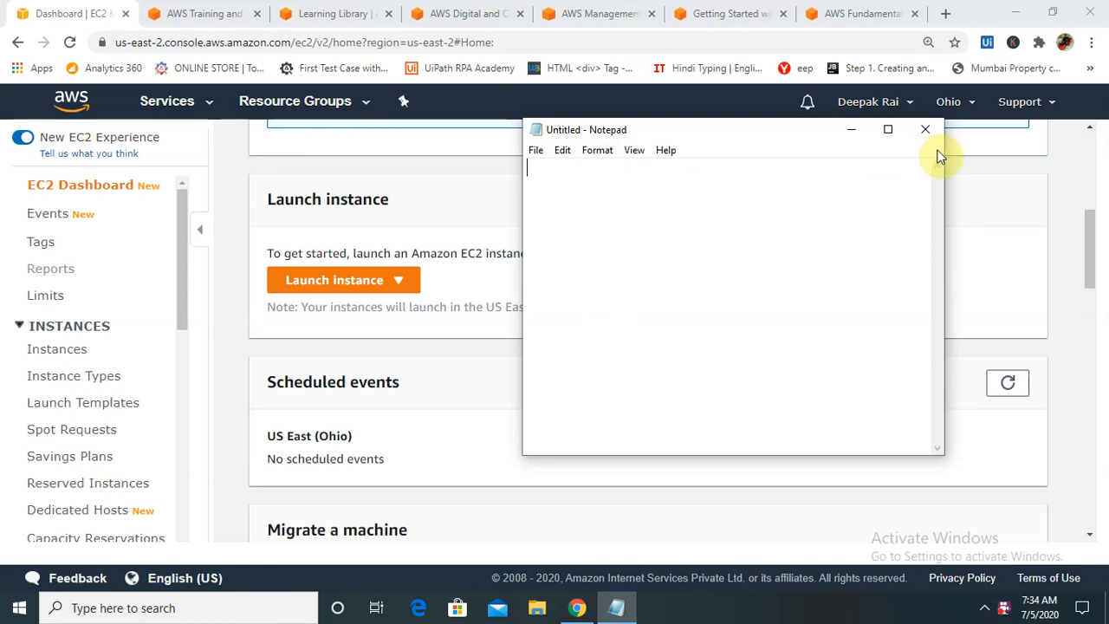
Write the heading "EC2 - Elastic Compute Cloud" in the maximized blank note
left_click(891, 131)
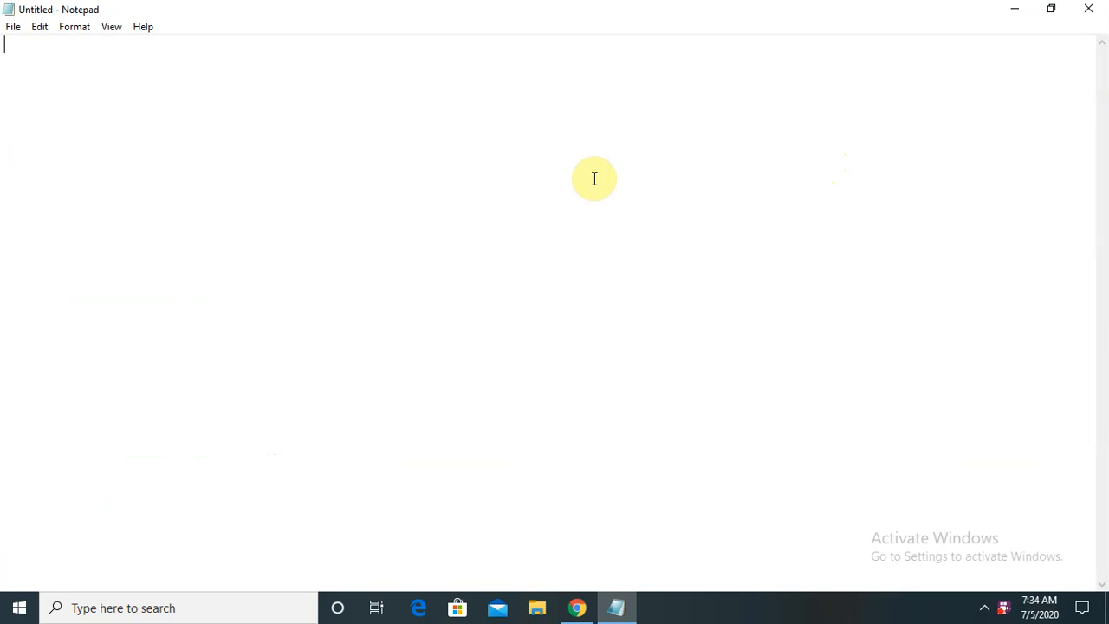
type("ECE")
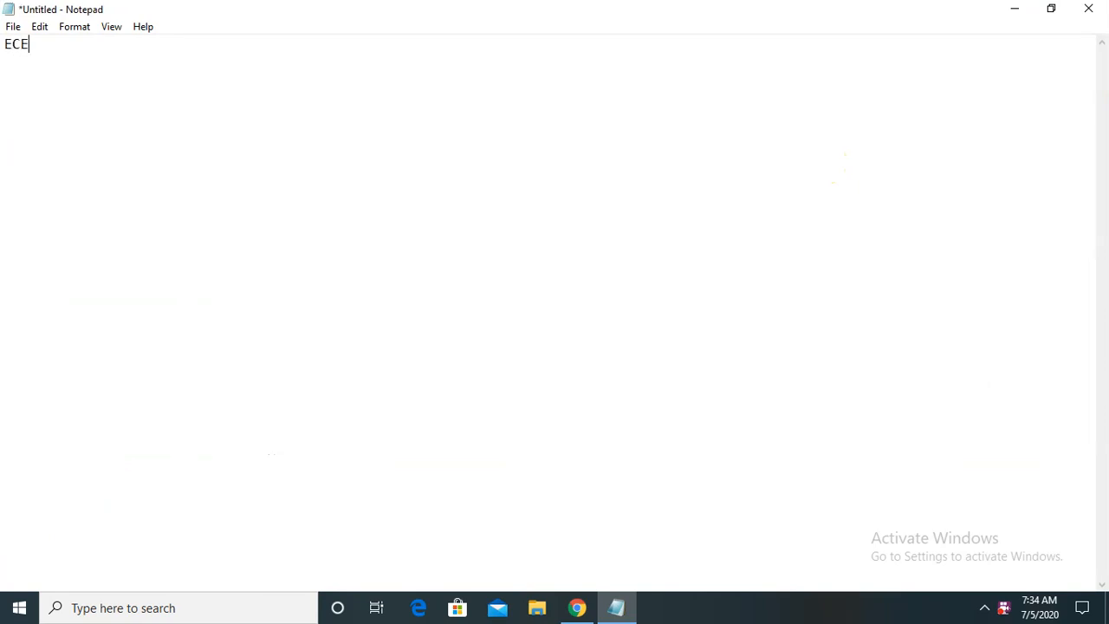
key("BackSpace")
type("2 - Elastic Com")
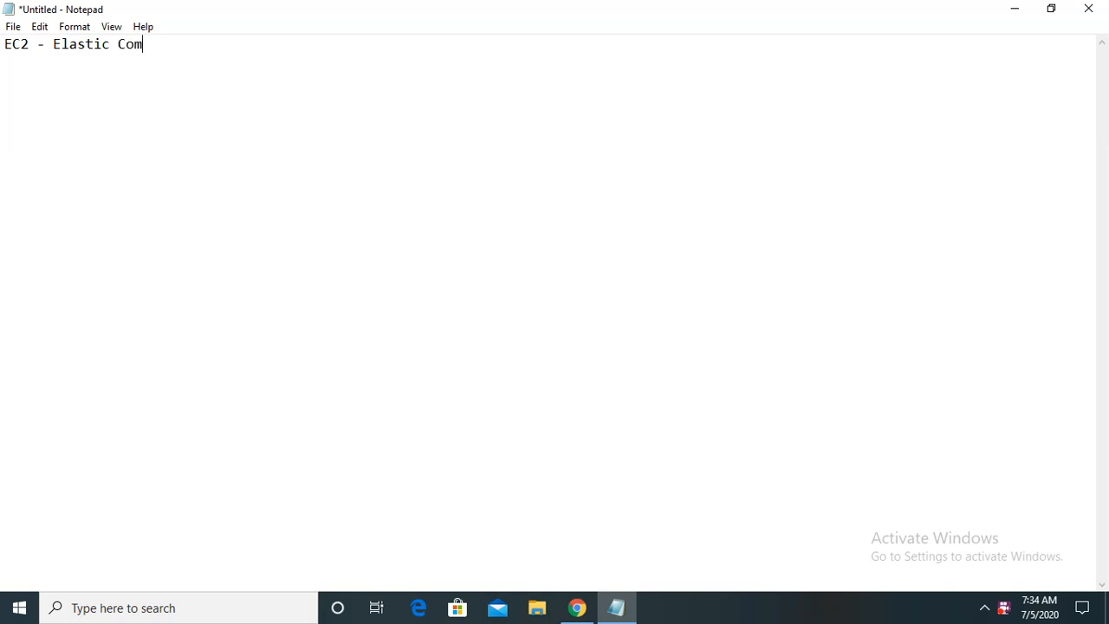
type("pute Cloud")
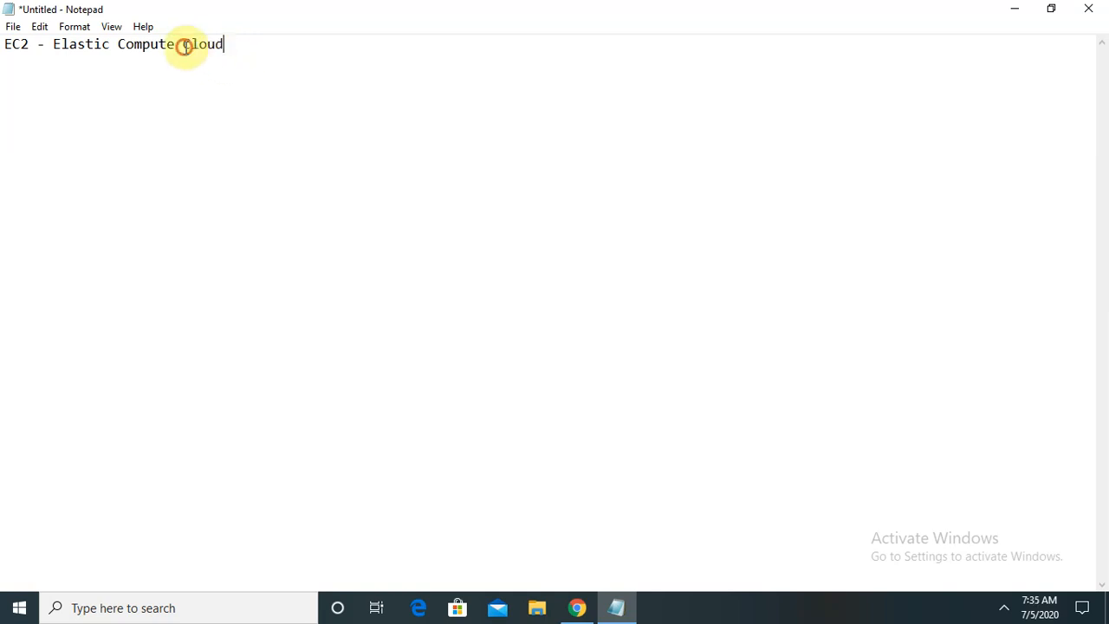
left_click_drag(184, 42, 245, 42)
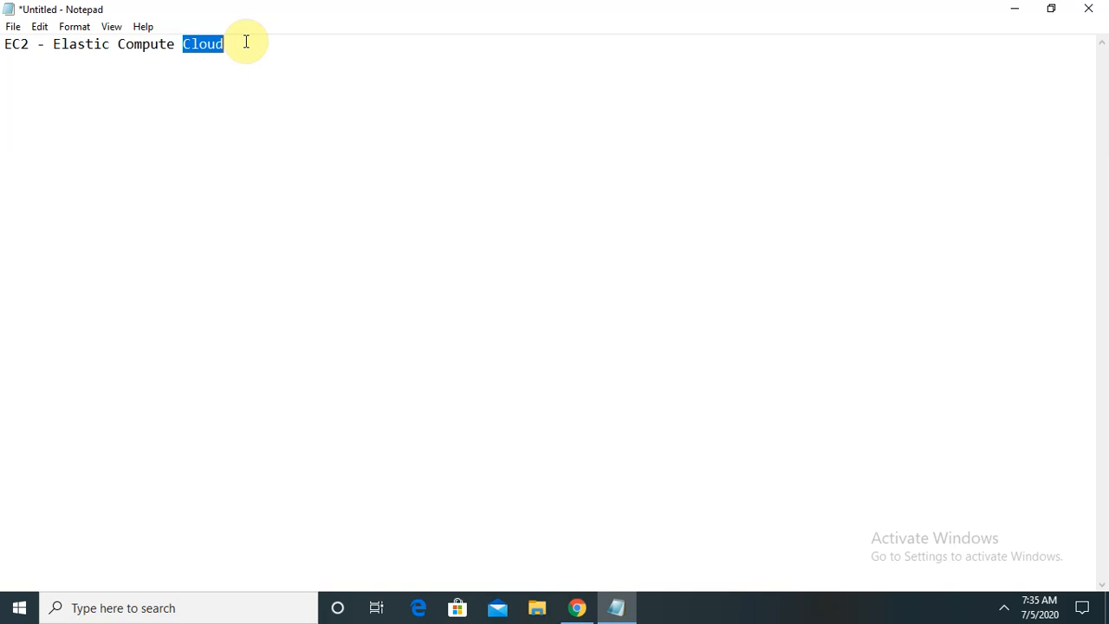
left_click(246, 41)
List "Instance1", "Instance2" and "Instance 3" on separate lines below the heading, leaving one blank line after it
key("Return")
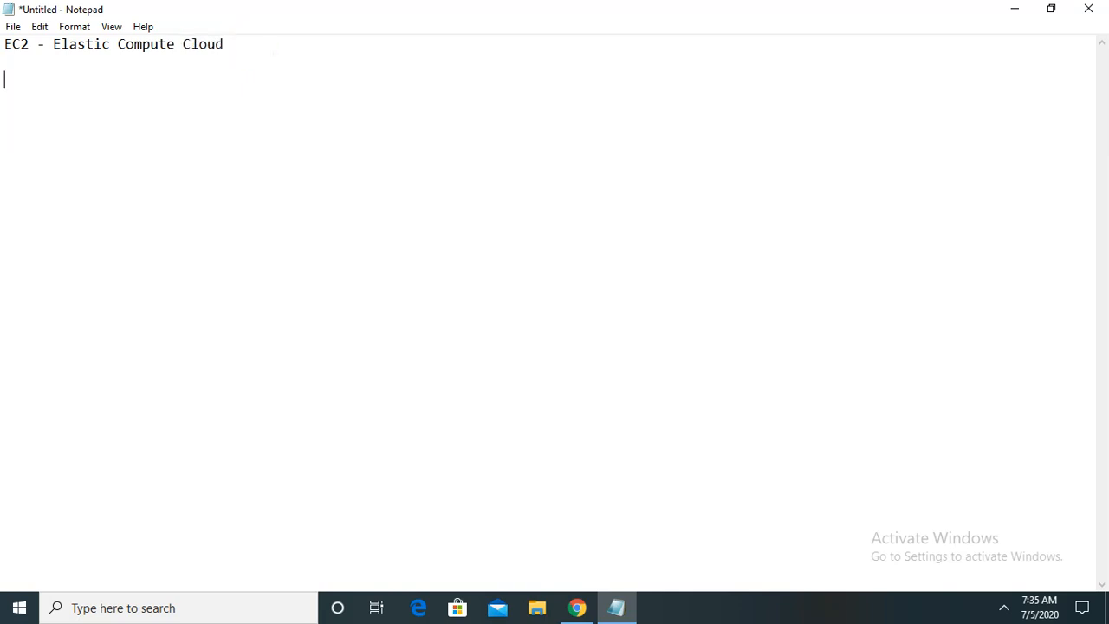
type("Instance1")
key("Return")
type("Instance")
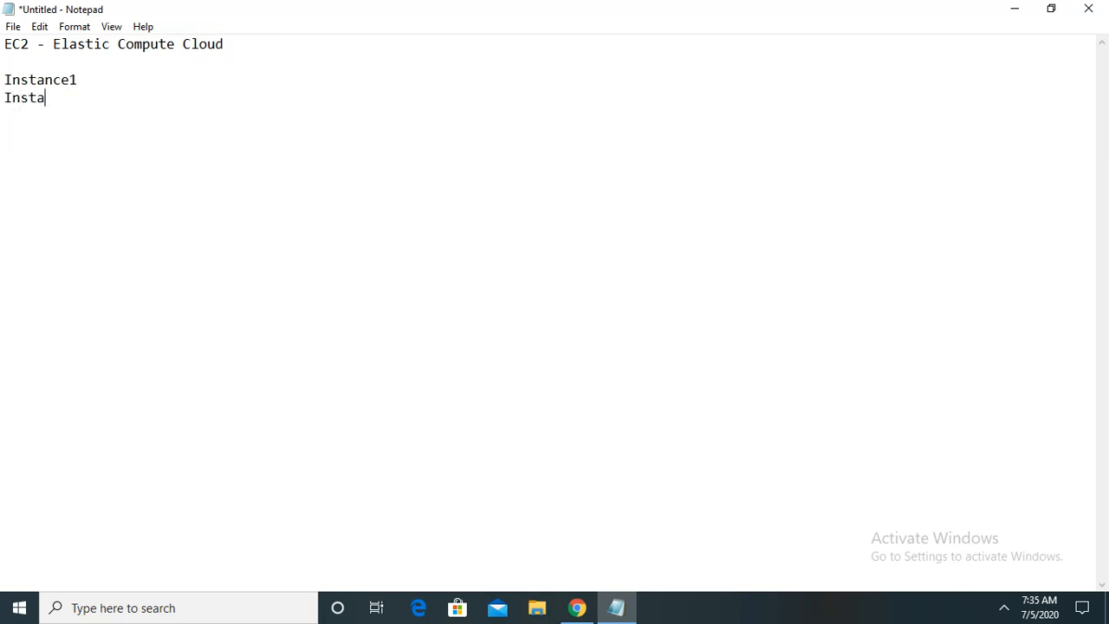
type("2 ")
type("Ins")
type("tance 3")
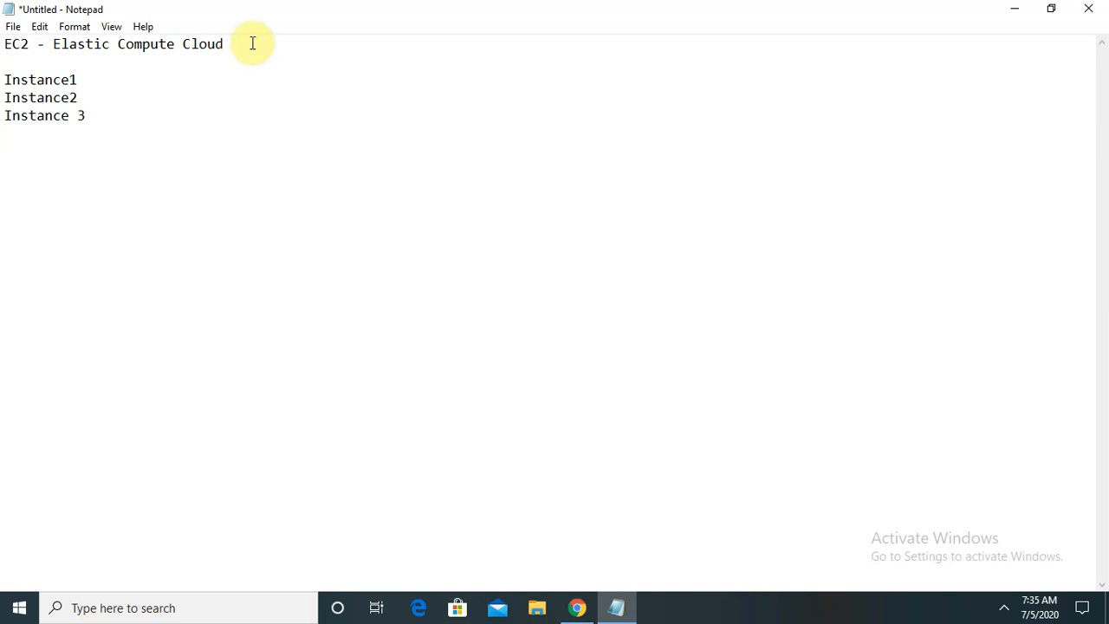
Add a line reading "AWS" below the list of instances, separated by a blank line
left_click_drag(85, 80, 5, 67)
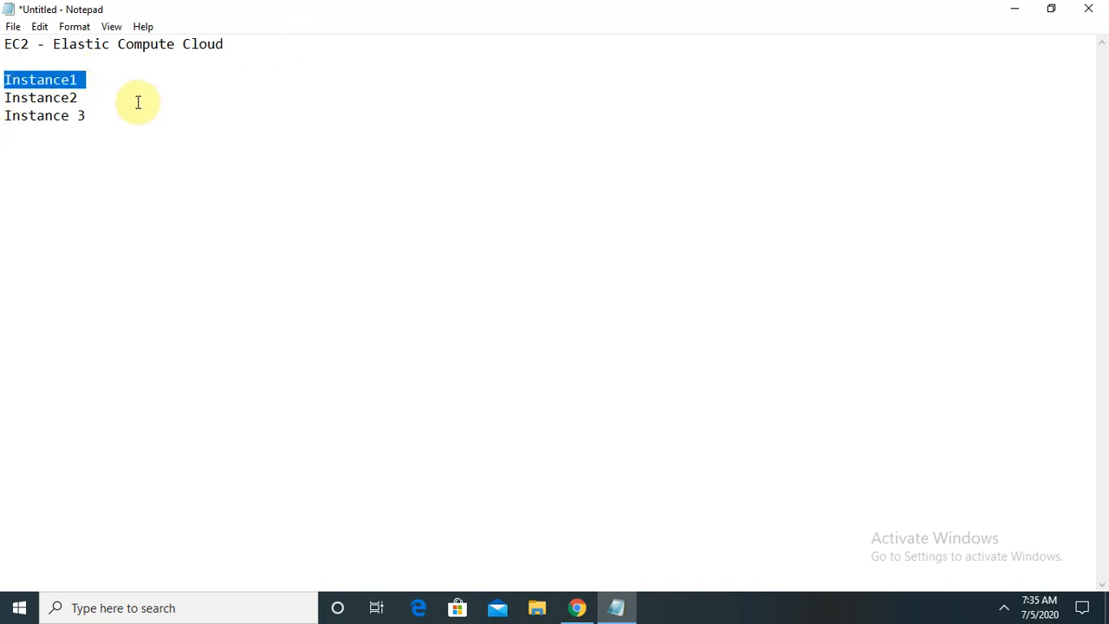
left_click_drag(96, 117, 3, 102)
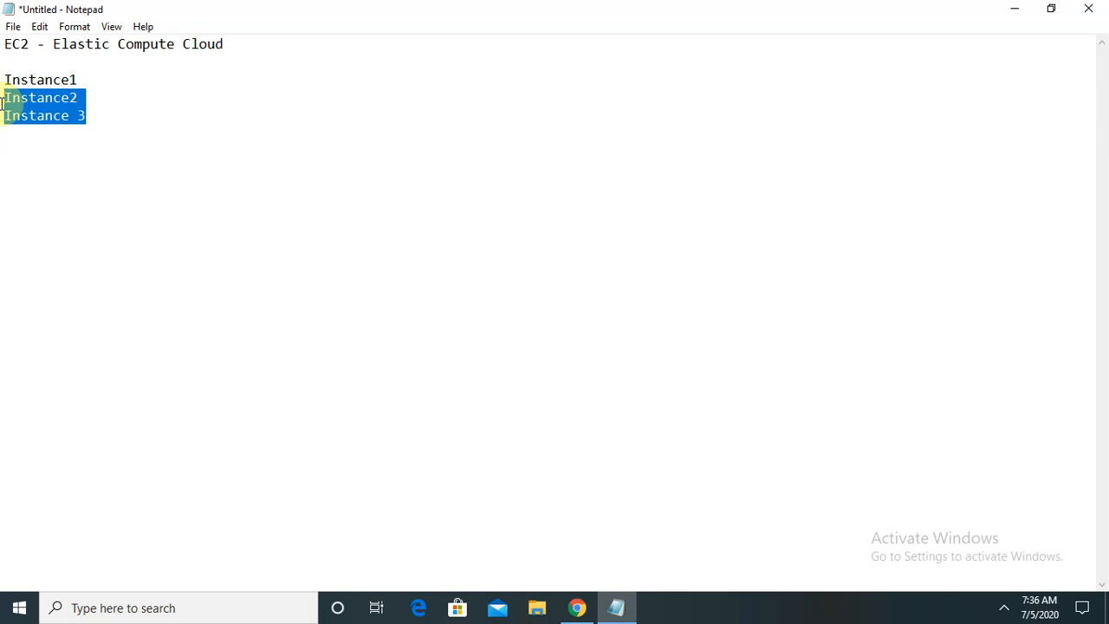
left_click(130, 112)
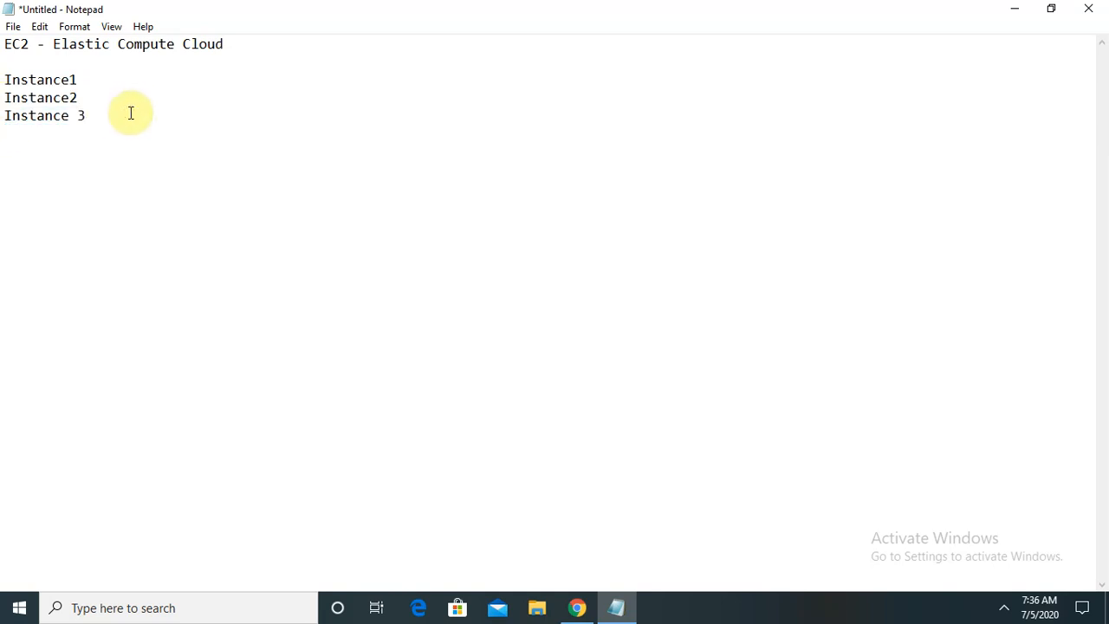
key("Return")
key("Return")
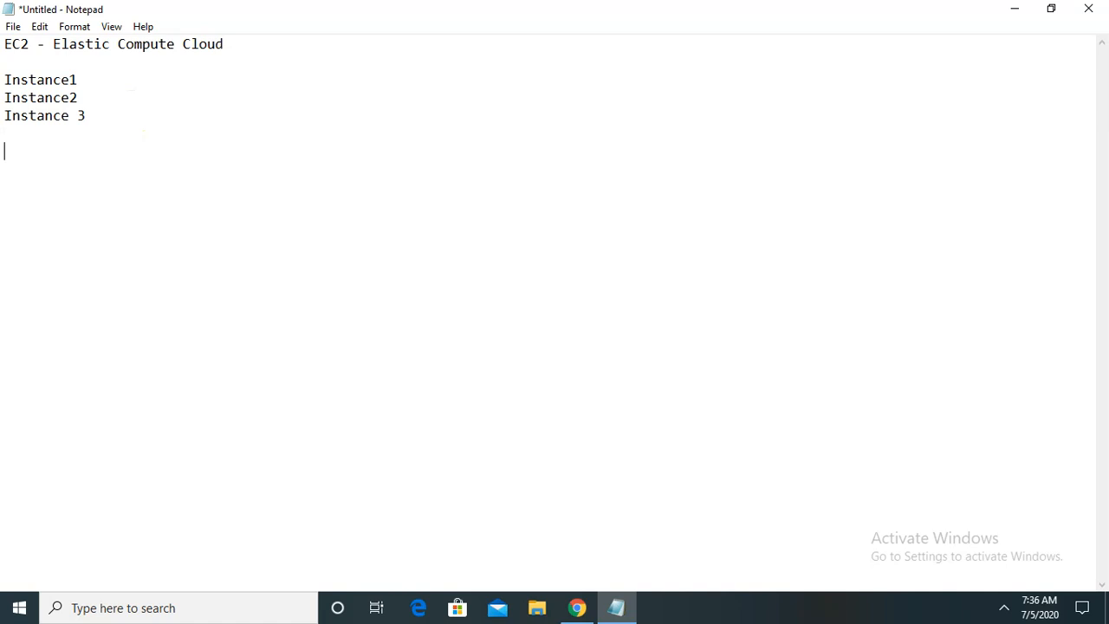
type("AWS")
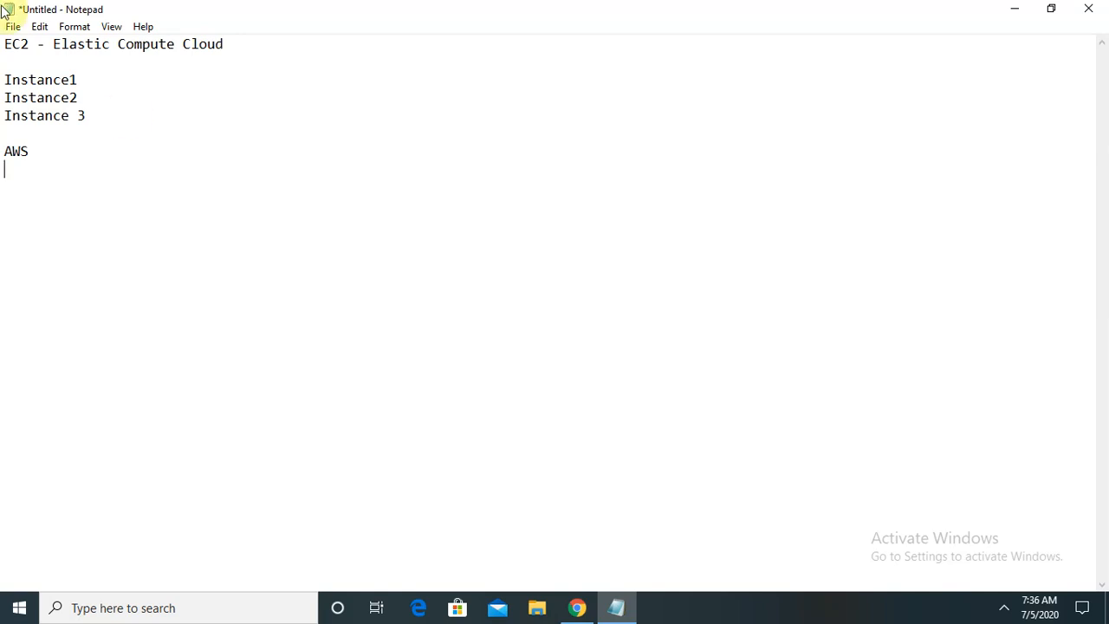
Switch from the note to the AWS console in Chrome and start launching a new instance from the EC2 service
left_click_drag(5, 43, 223, 39)
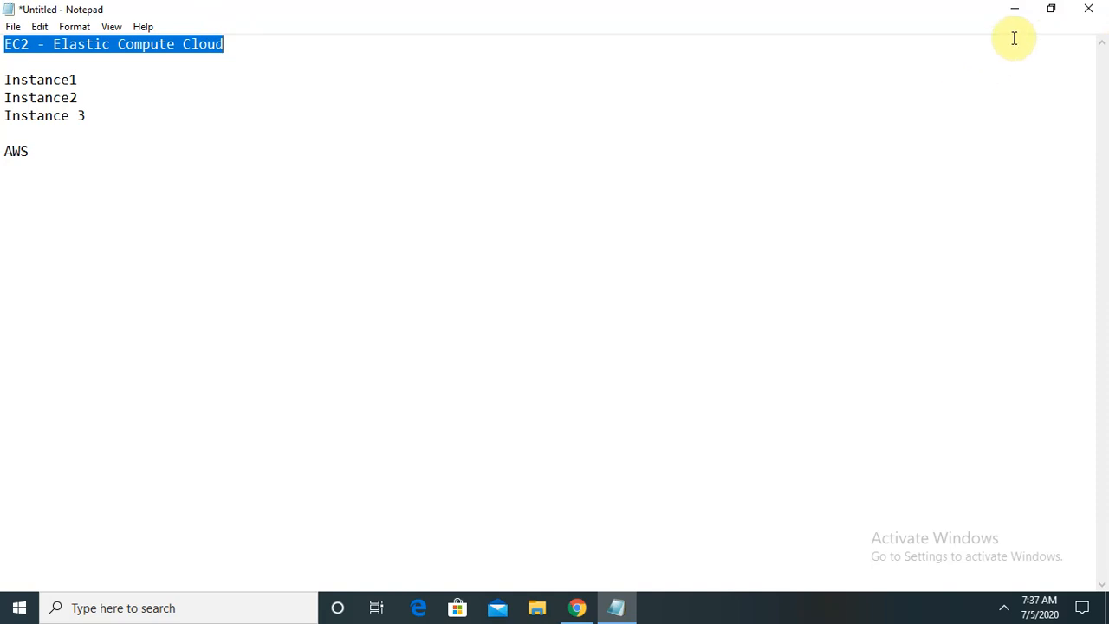
left_click(1015, 10)
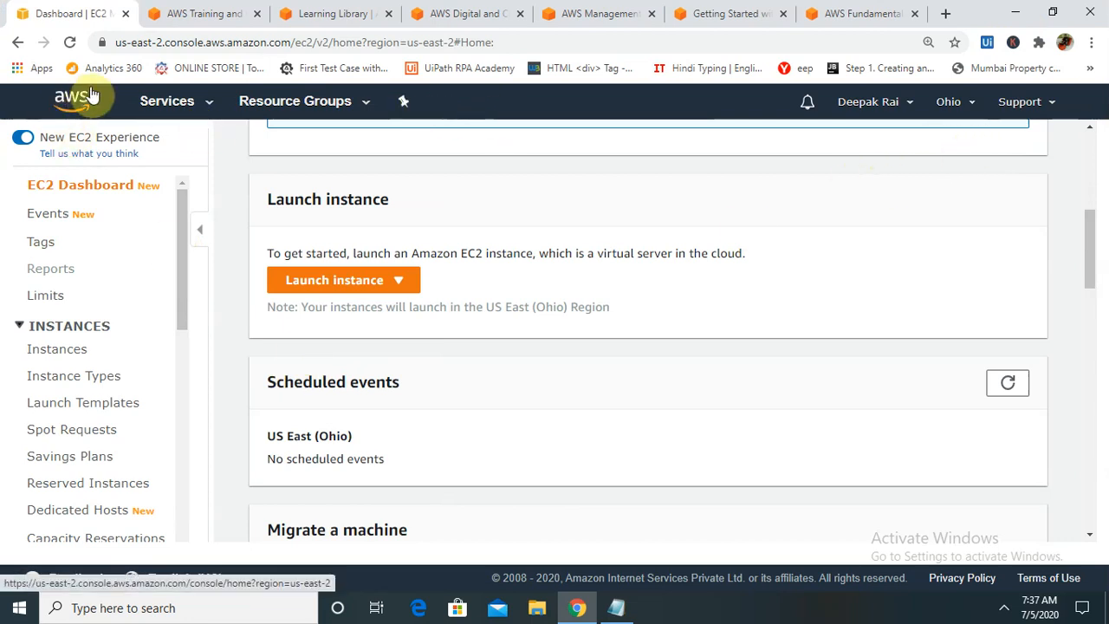
left_click(141, 103)
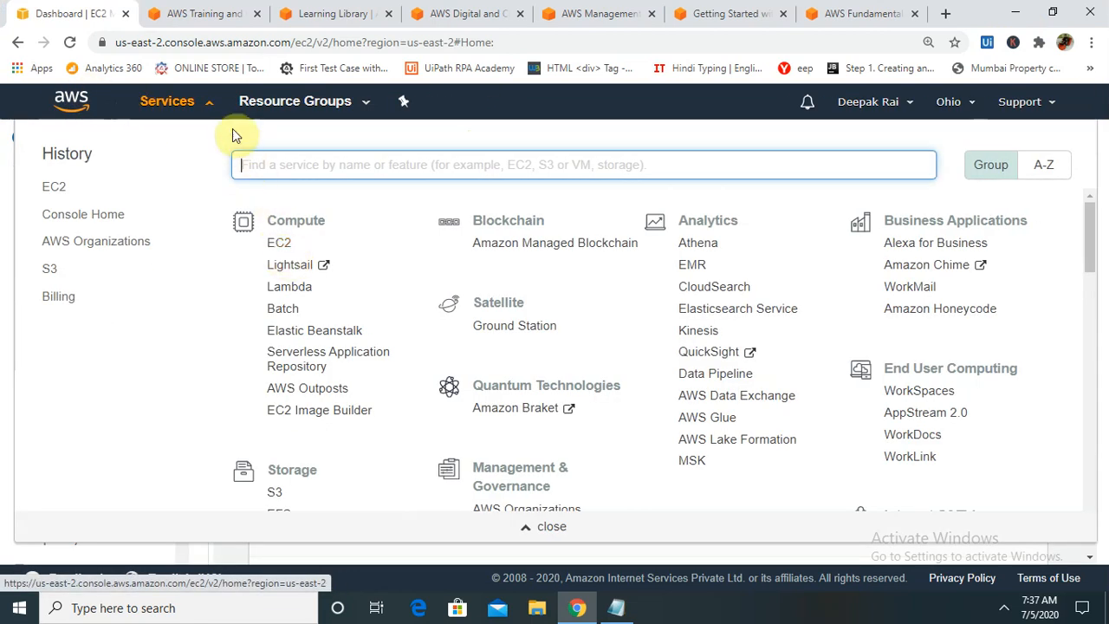
left_click(277, 248)
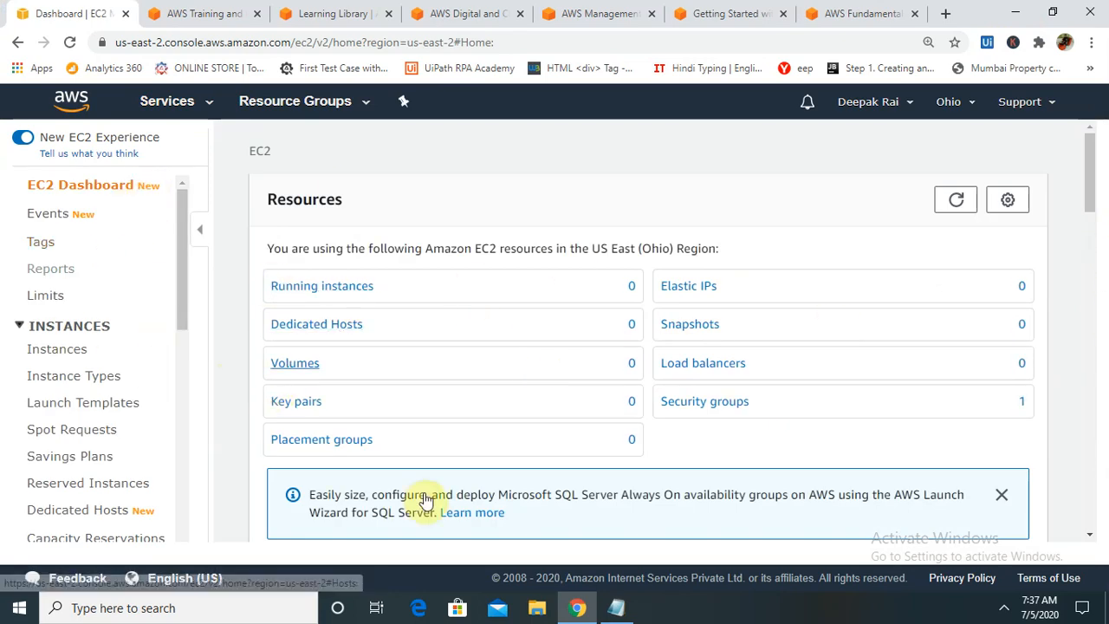
left_click_drag(1090, 182, 1090, 284)
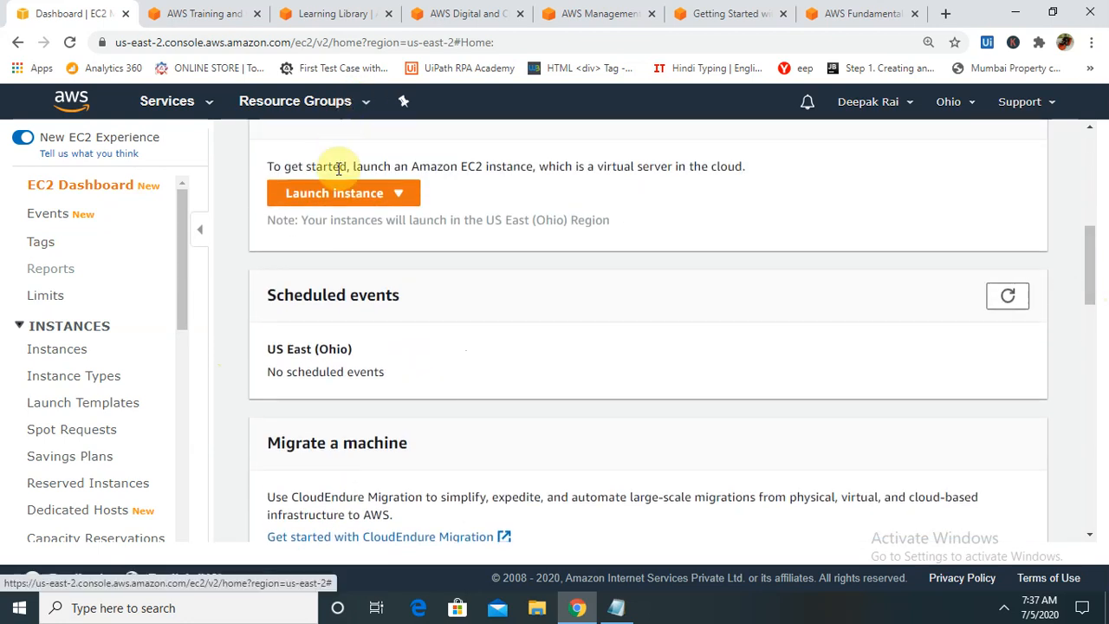
left_click(334, 197)
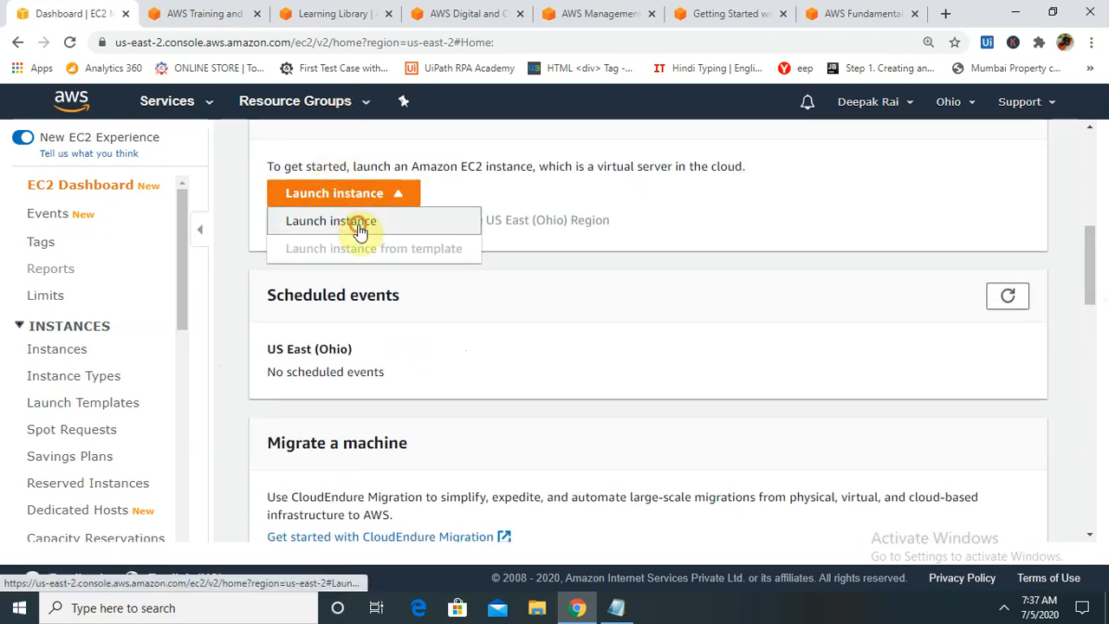
left_click(361, 227)
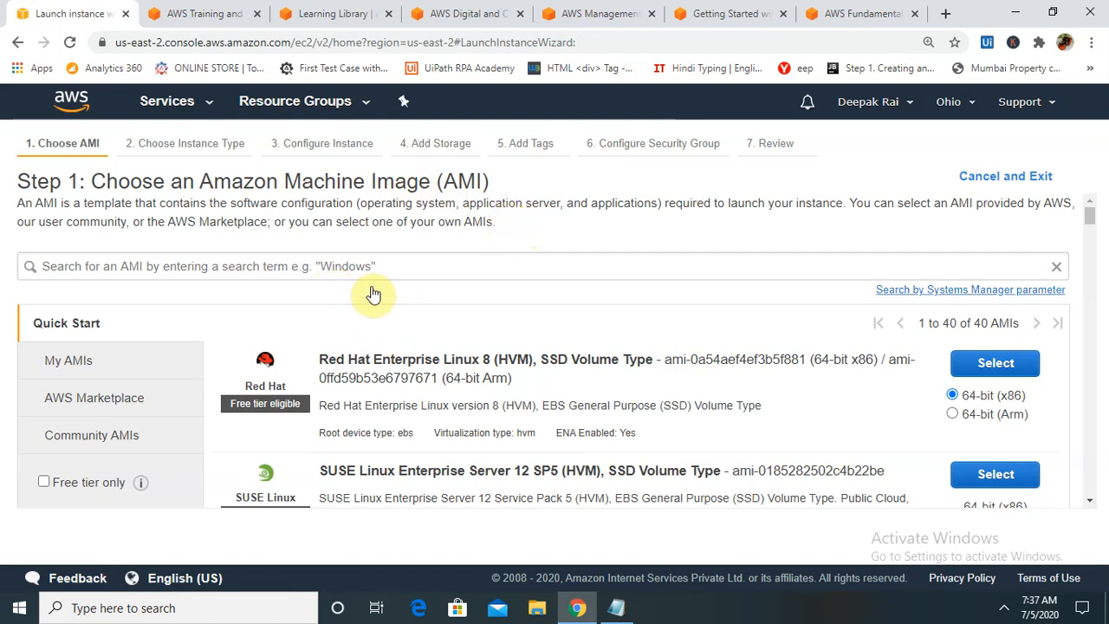
Examine the AMIs offered under AWS Marketplace, My AMIs and Community AMIs
left_click_drag(199, 182, 423, 177)
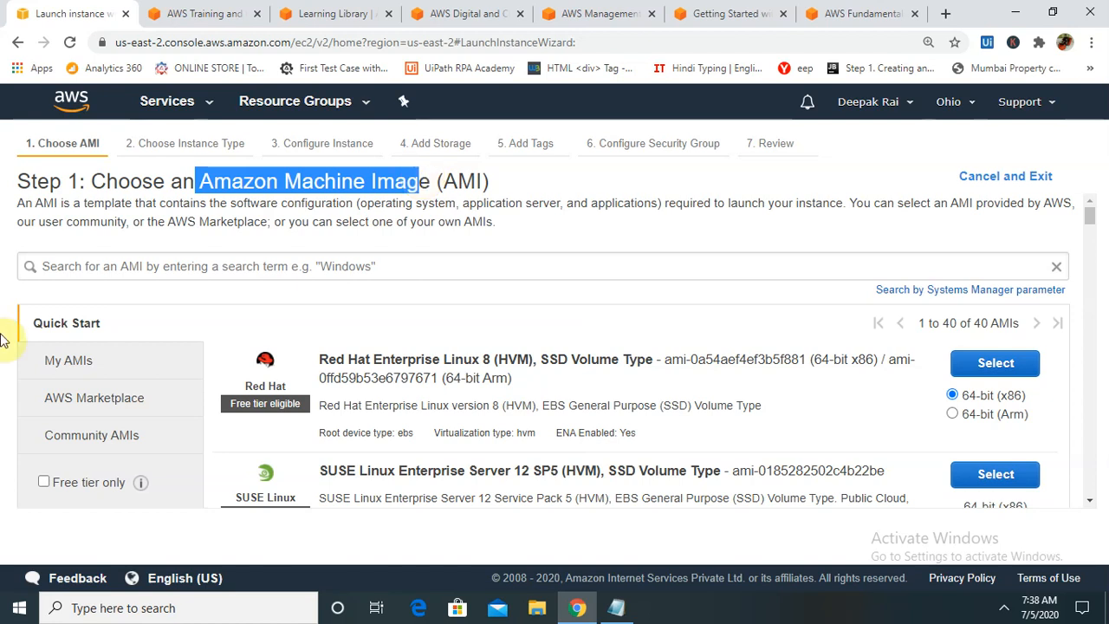
left_click(76, 398)
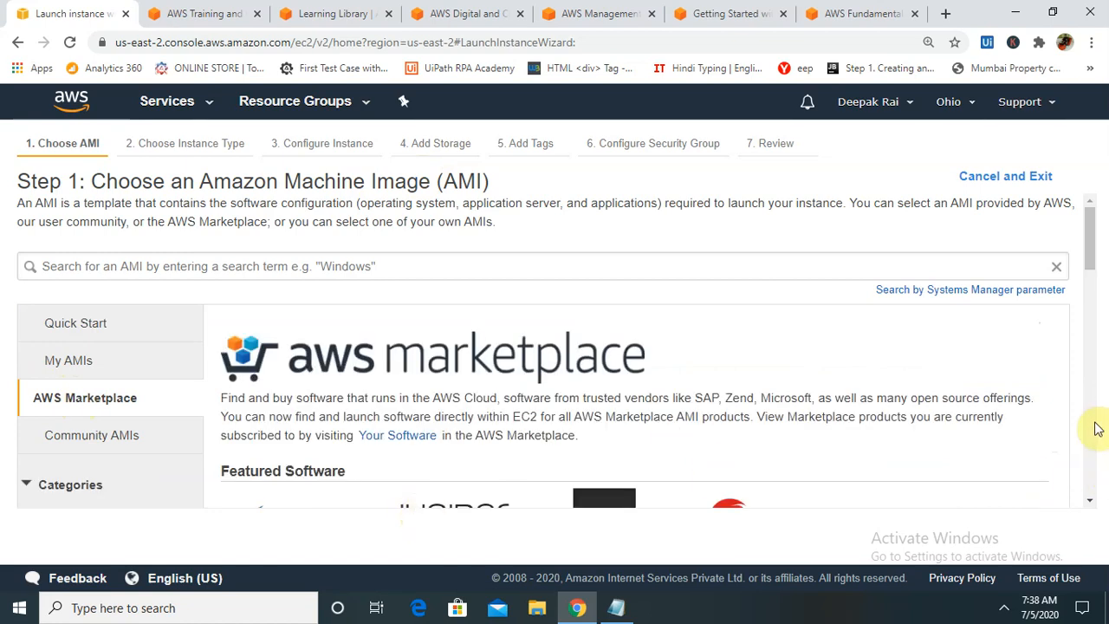
mouse_move(1093, 240)
left_mouse_down()
mouse_move(1102, 357)
mouse_move(1099, 217)
mouse_move(1103, 300)
mouse_move(1100, 228)
mouse_move(1105, 239)
left_mouse_up()
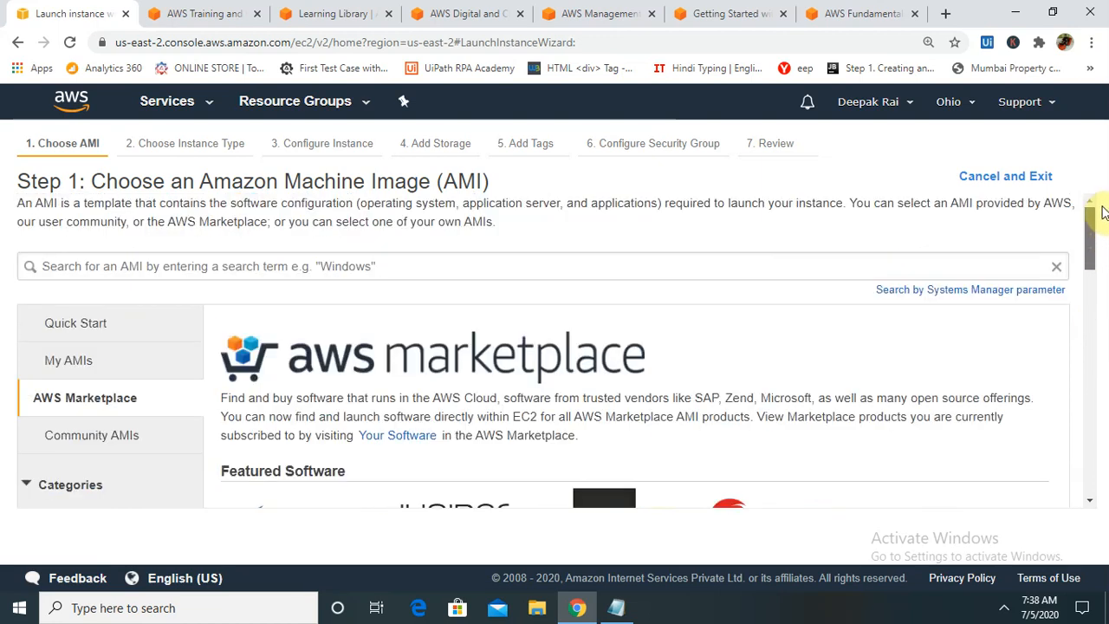
left_click(84, 375)
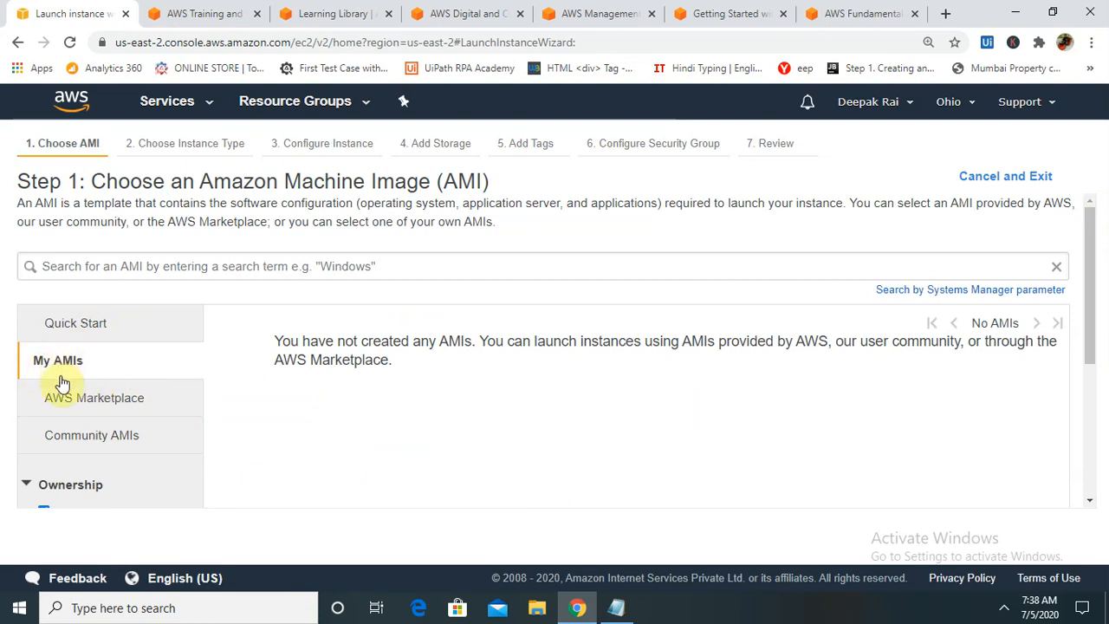
left_click(90, 439)
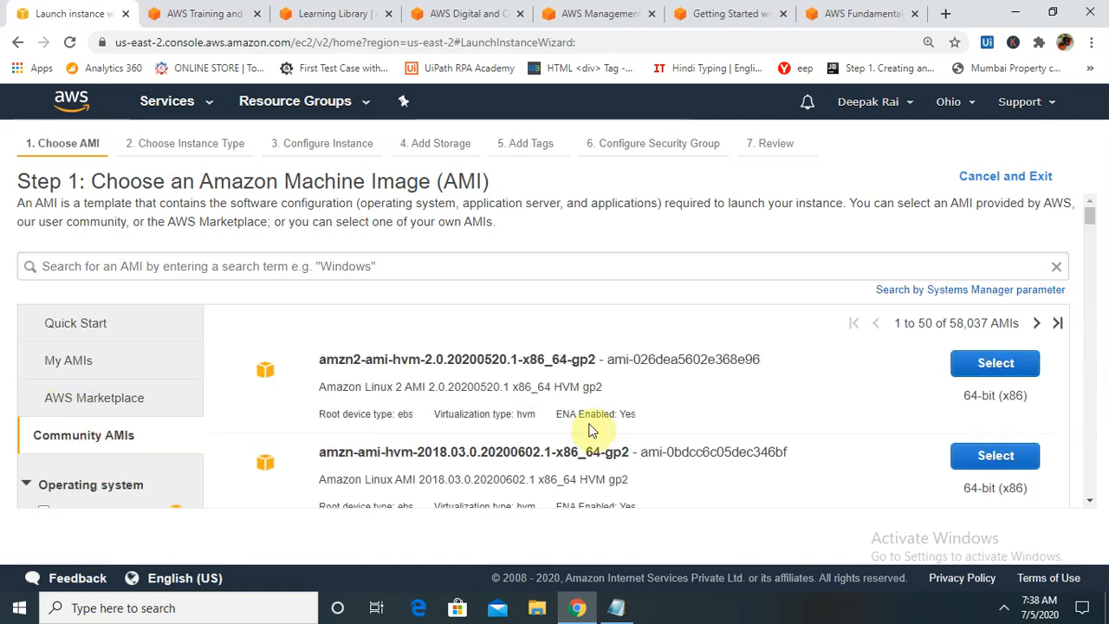
Choose the SUSE Linux Enterprise Server 12 SP5 (HVM), SSD Volume Type image from the Quick Start AMIs
left_click(102, 333)
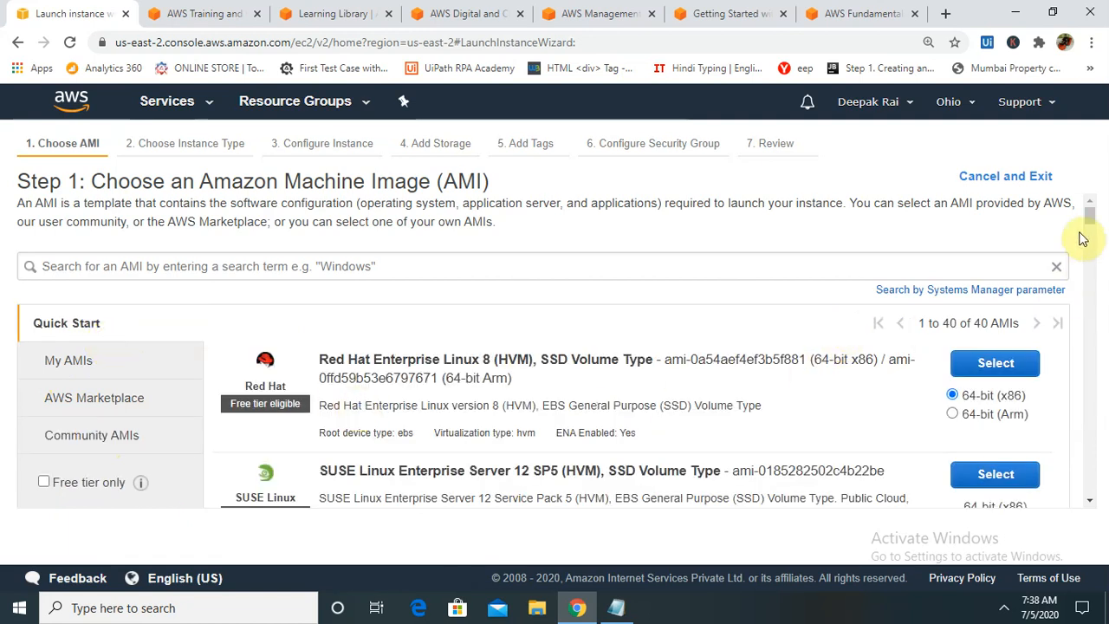
left_click_drag(1090, 223, 1092, 235)
scroll(1092, 235, "down", 3)
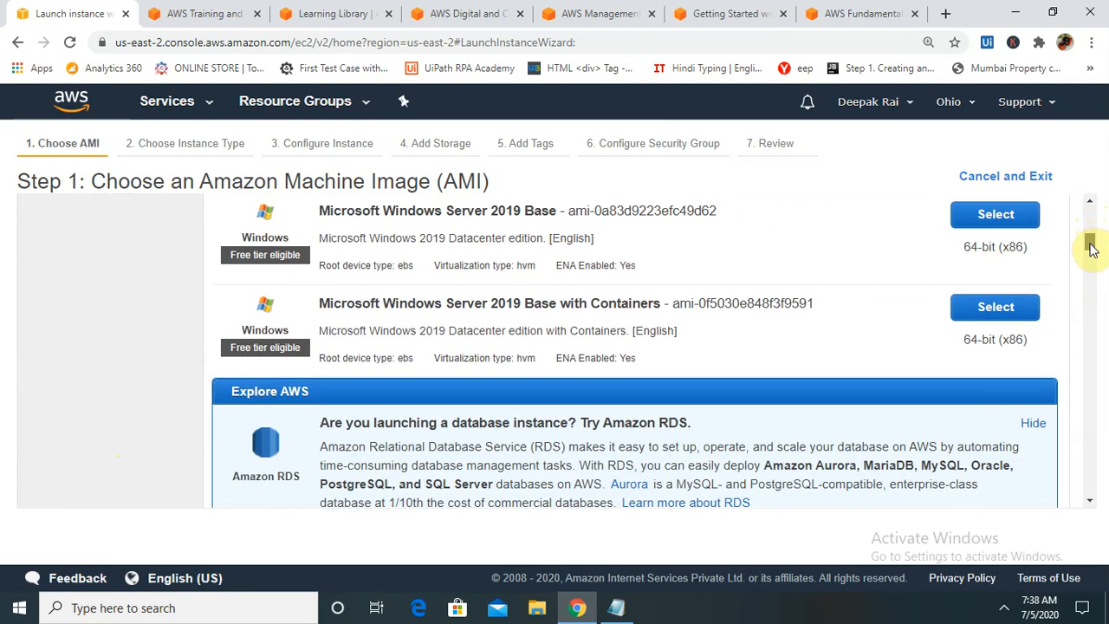
scroll(1092, 236, "up", 3)
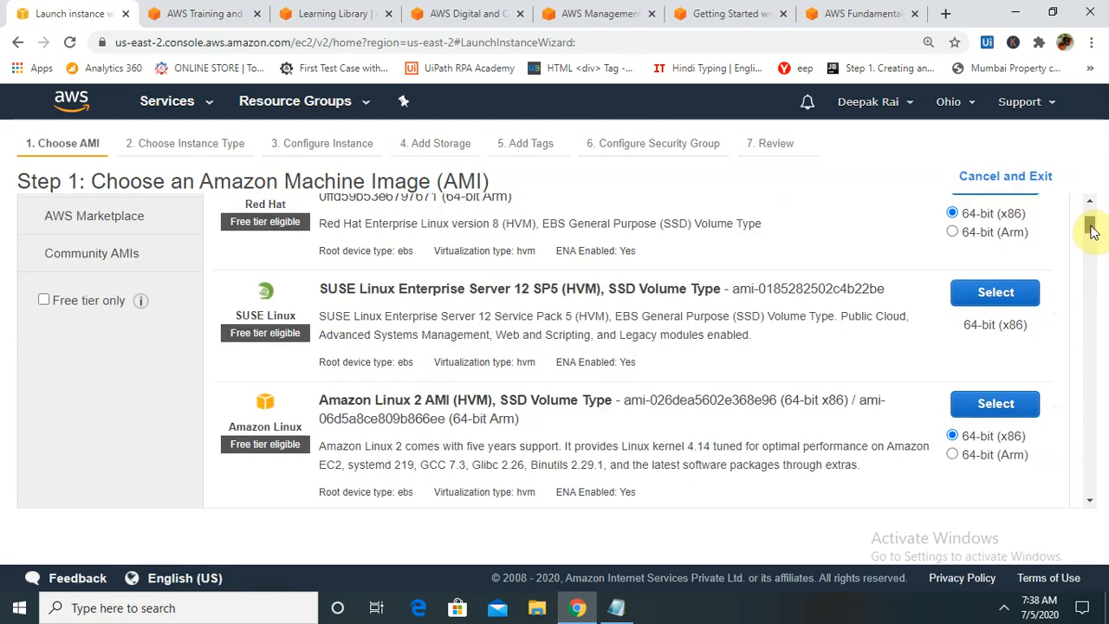
scroll(1092, 229, "up", 1)
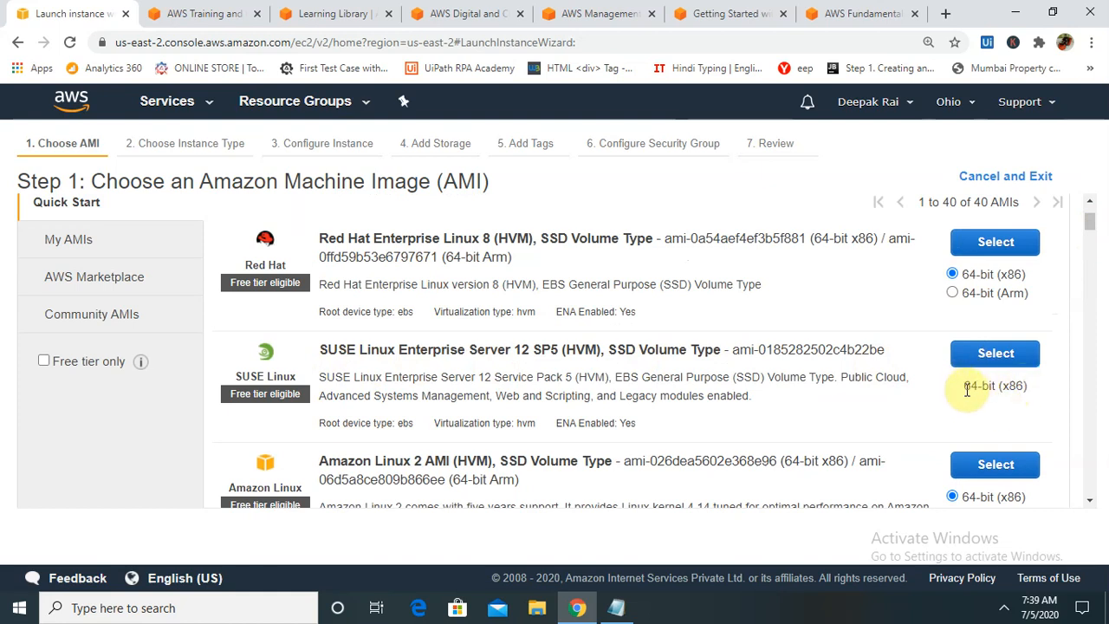
left_click(995, 355)
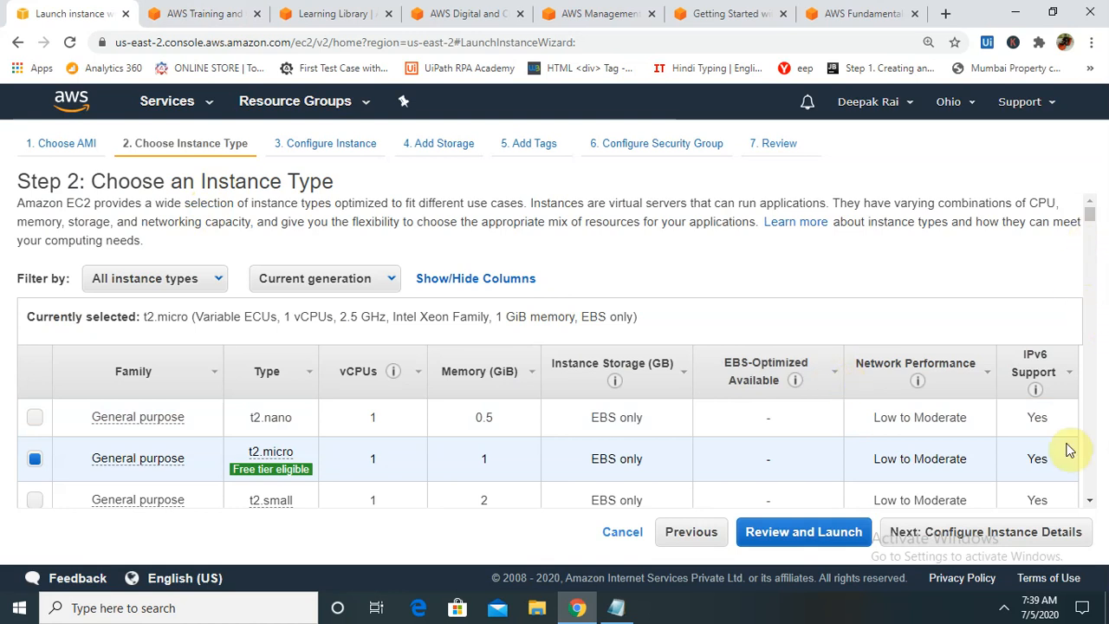
Keep the free-tier t2.micro instance type and continue to configuring the instance details
scroll(1085, 500, "down", 3)
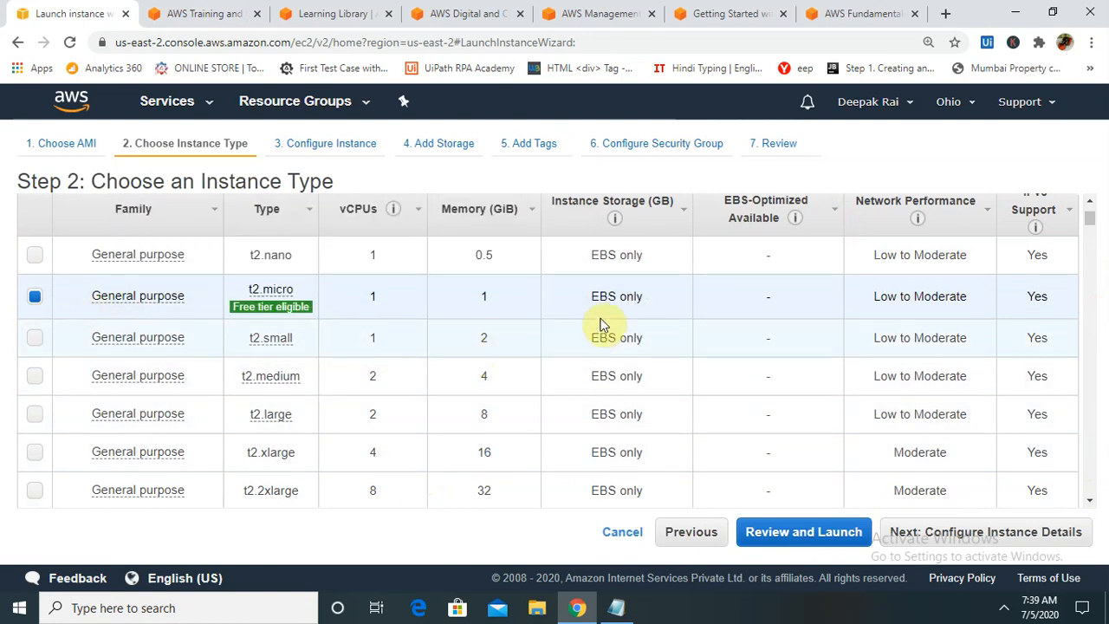
mouse_move(308, 309)
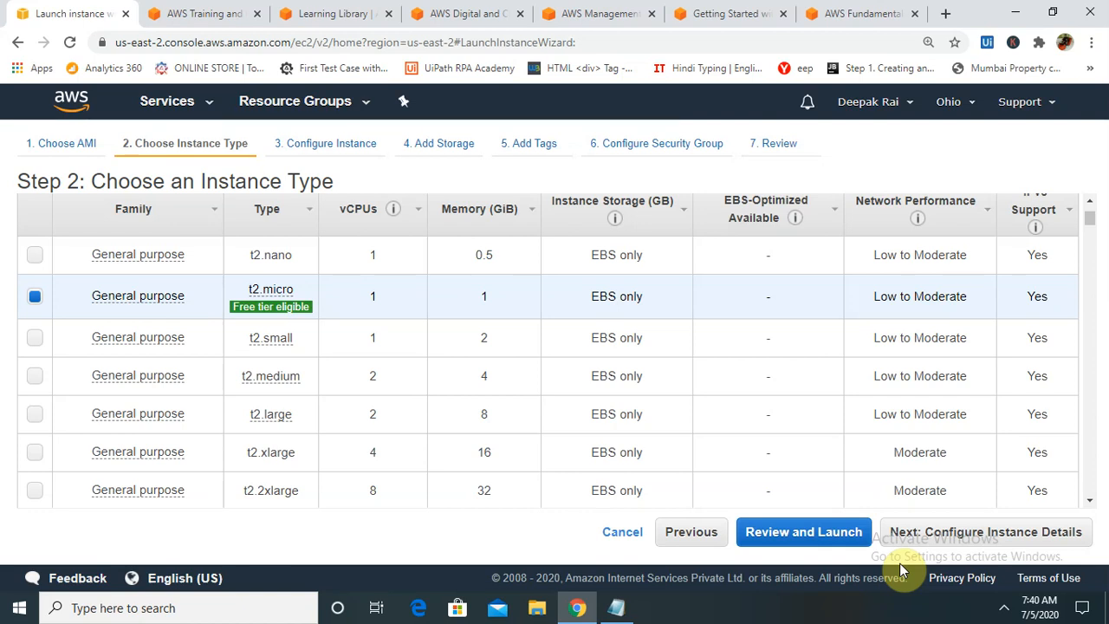
left_click(966, 532)
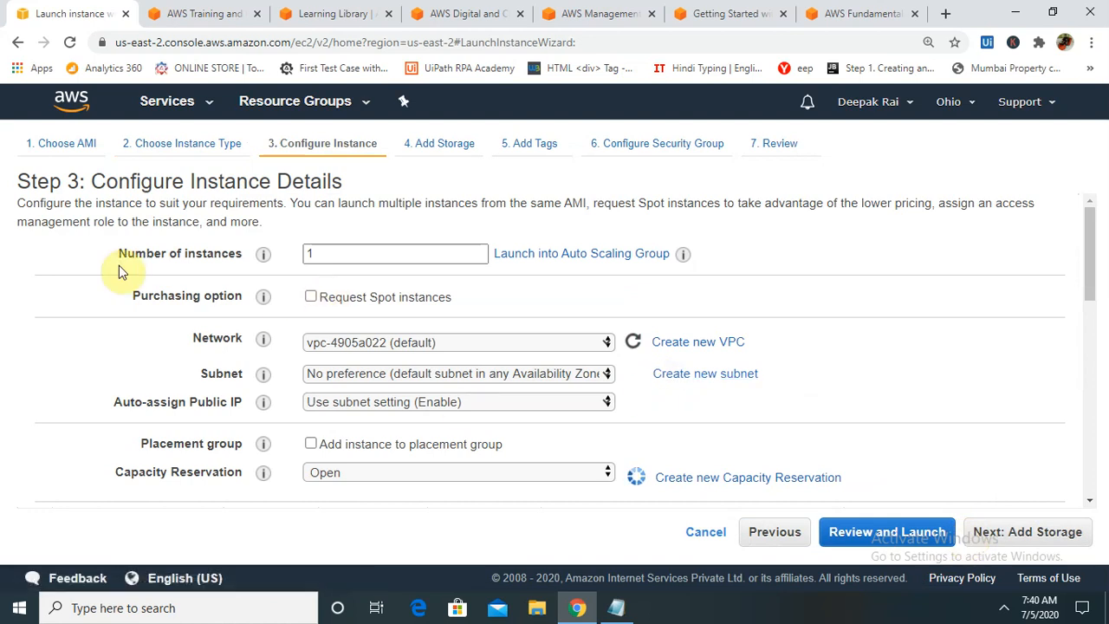
Keep the number of instances at 1 with the default instance details and continue to adding storage
double_click(367, 256)
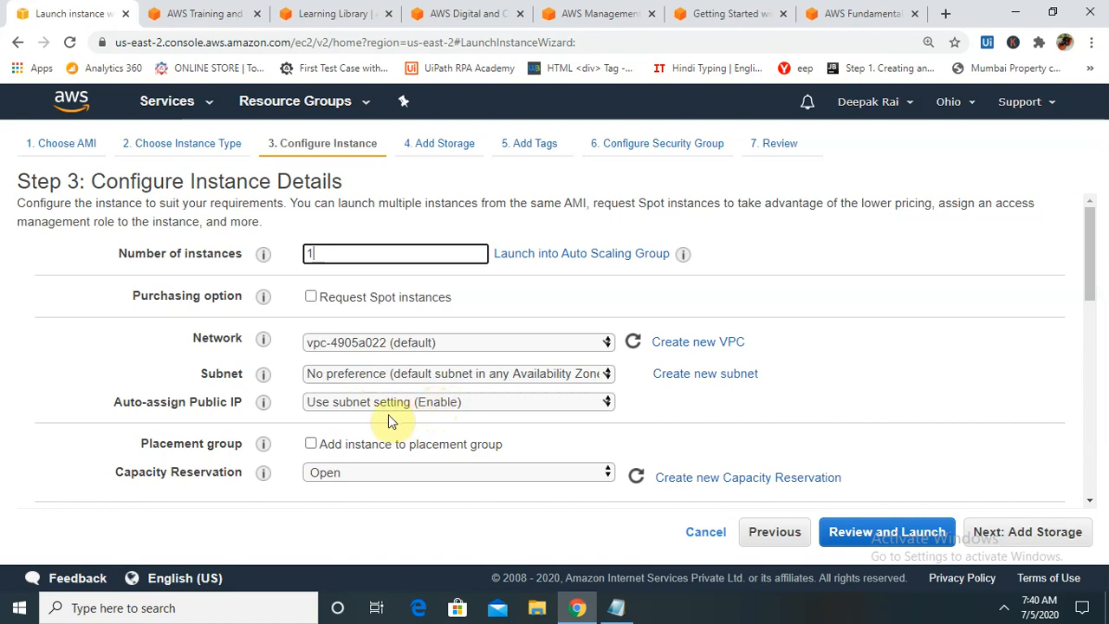
mouse_move(274, 412)
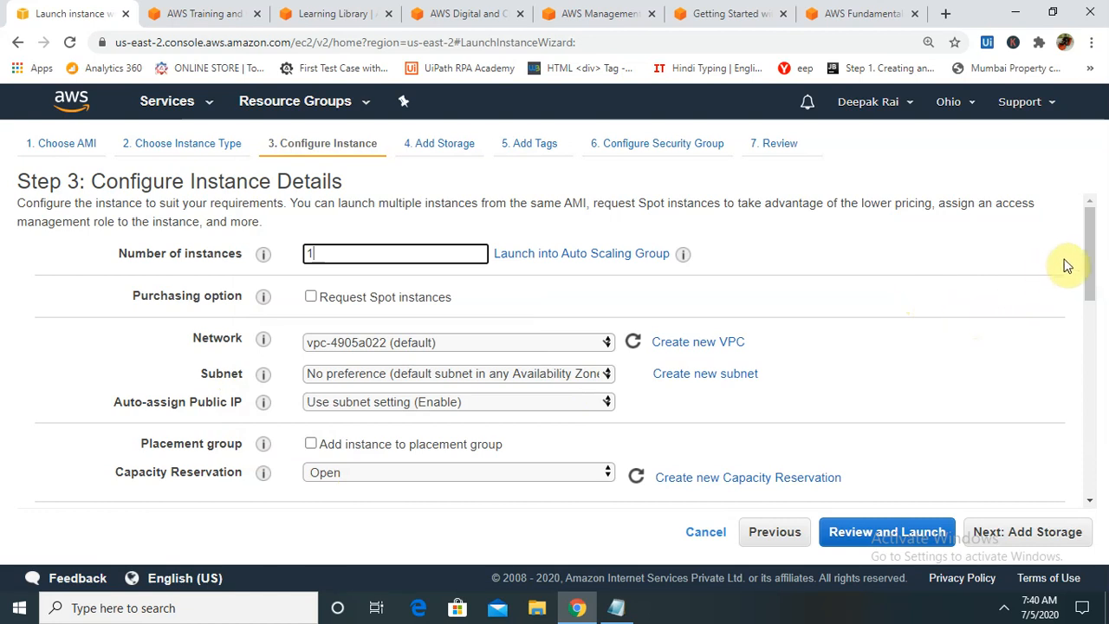
left_click_drag(1093, 217, 1099, 333)
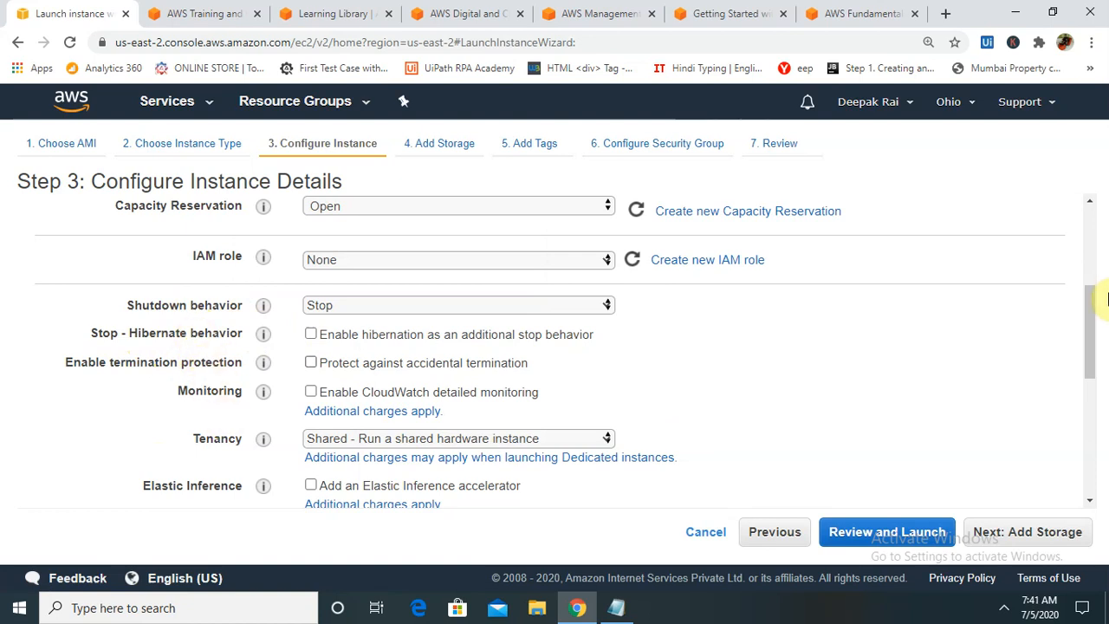
left_click_drag(1089, 302, 1099, 271)
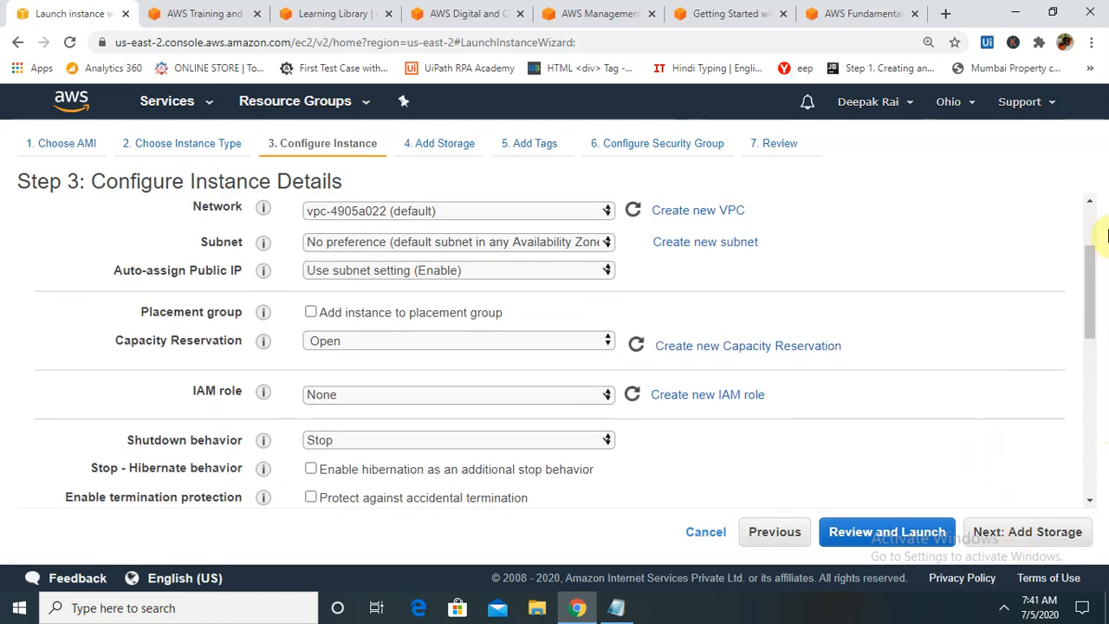
left_click_drag(1087, 265, 1096, 224)
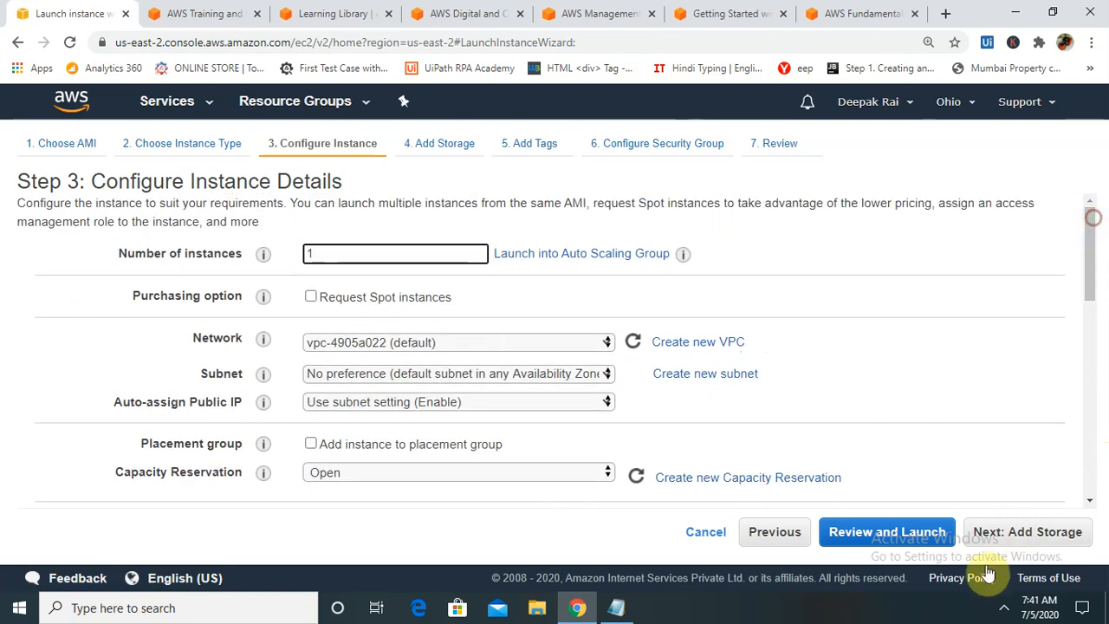
left_click(1017, 536)
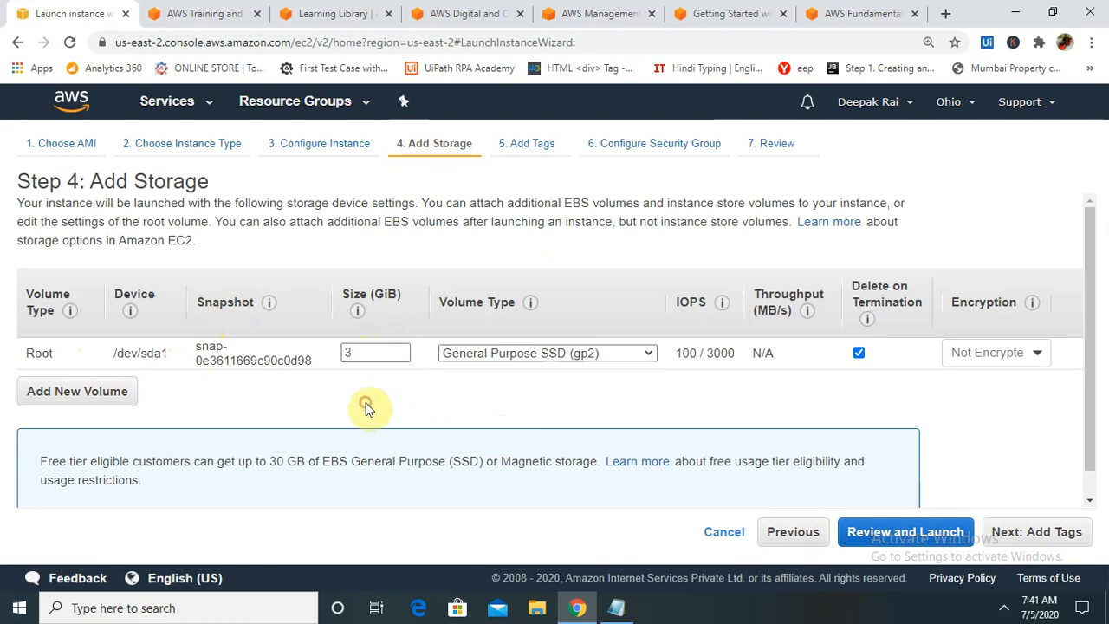
Add an EBS volume on /dev/sdb with a size of 2 GiB and enable its deletion on termination
left_click(637, 352)
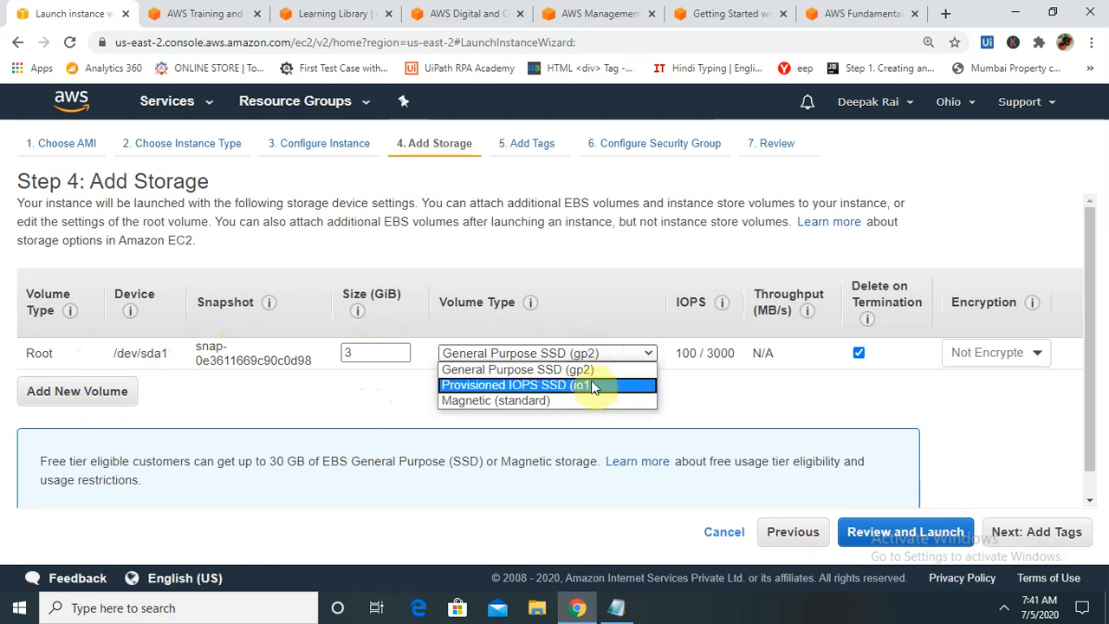
left_click(688, 399)
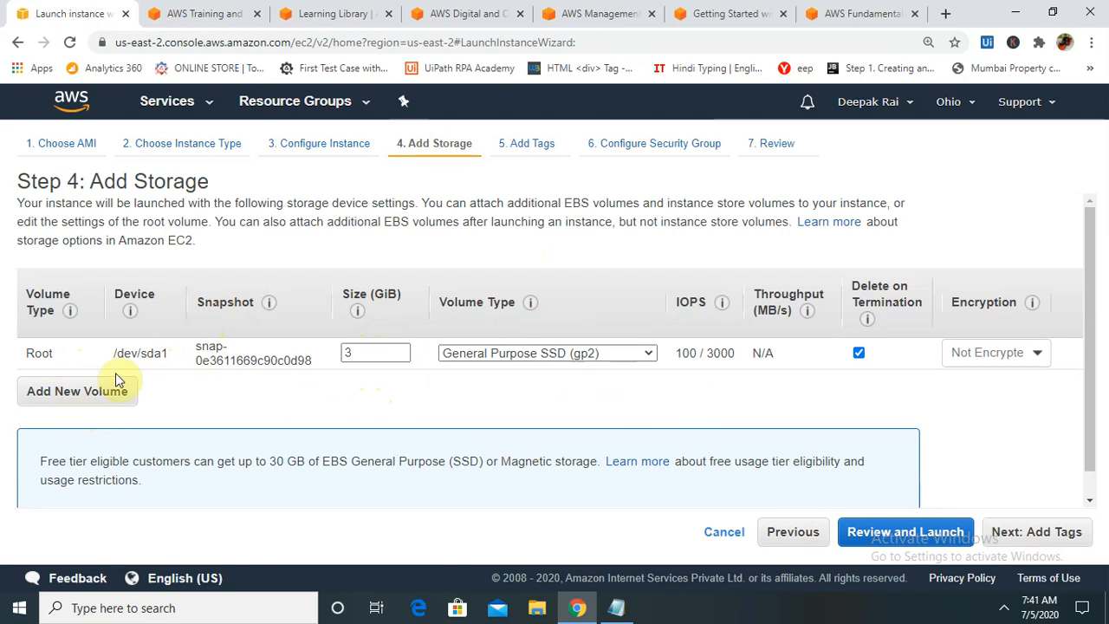
left_click(88, 398)
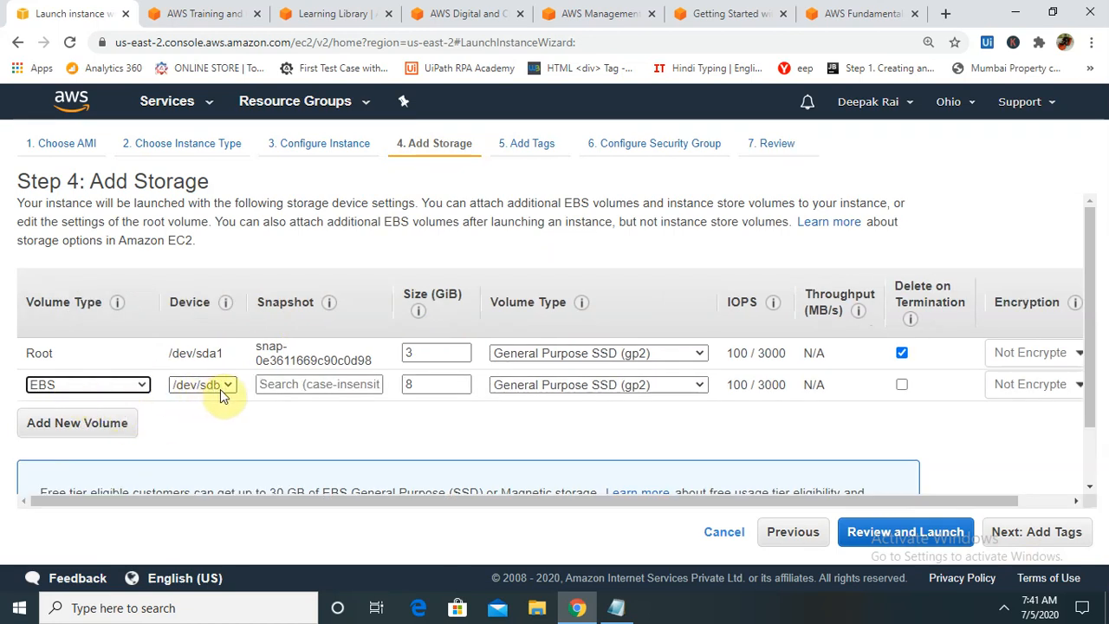
left_click(296, 387)
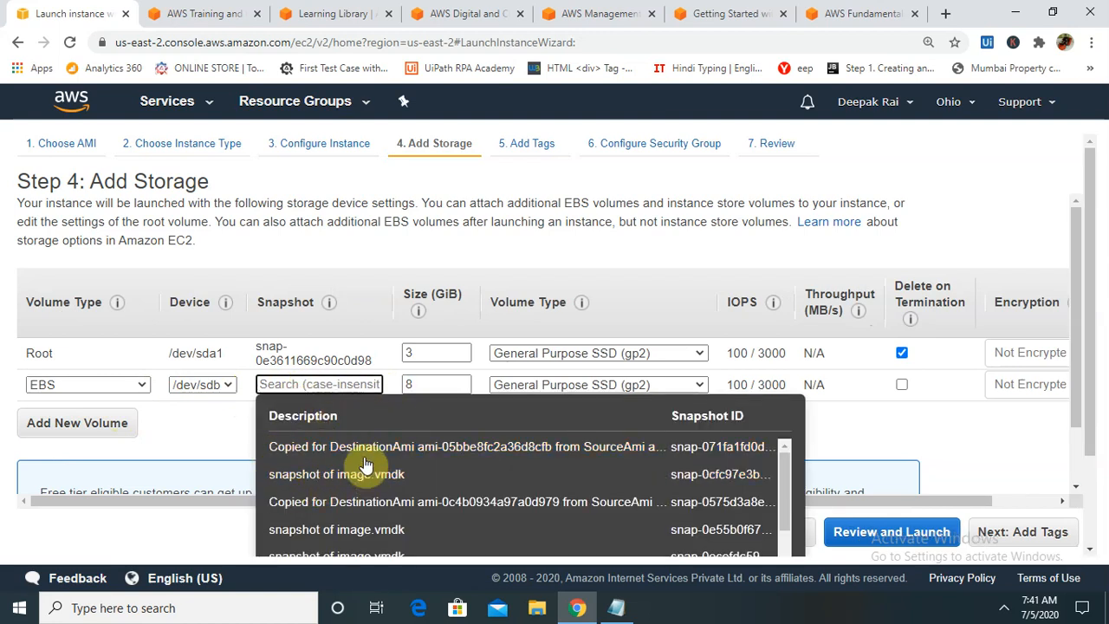
left_click(232, 429)
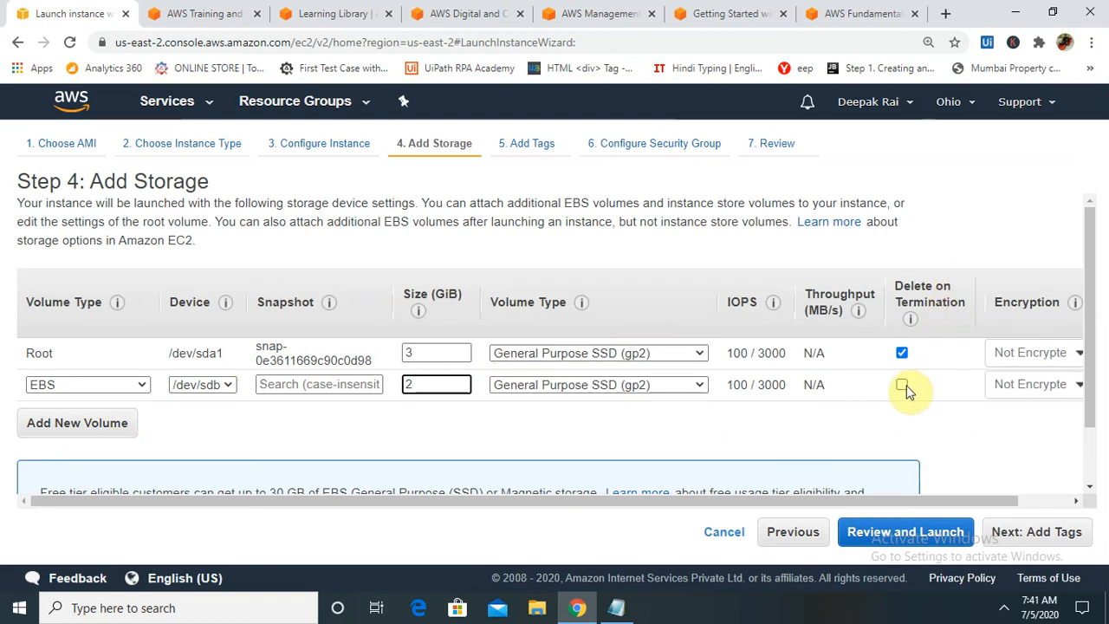
mouse_move(880, 500)
left_mouse_down()
mouse_move(957, 510)
mouse_move(873, 512)
left_mouse_up()
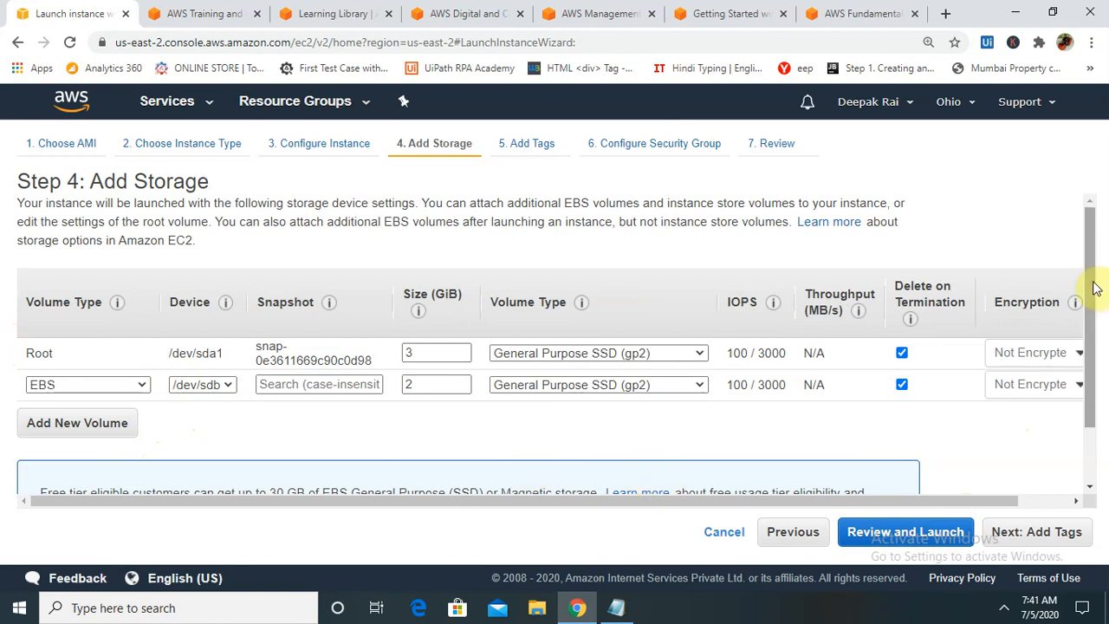
Encrypt both the root volume and the additional EBS volume with the (default) aws/ebs key
left_click_drag(1092, 284, 1092, 343)
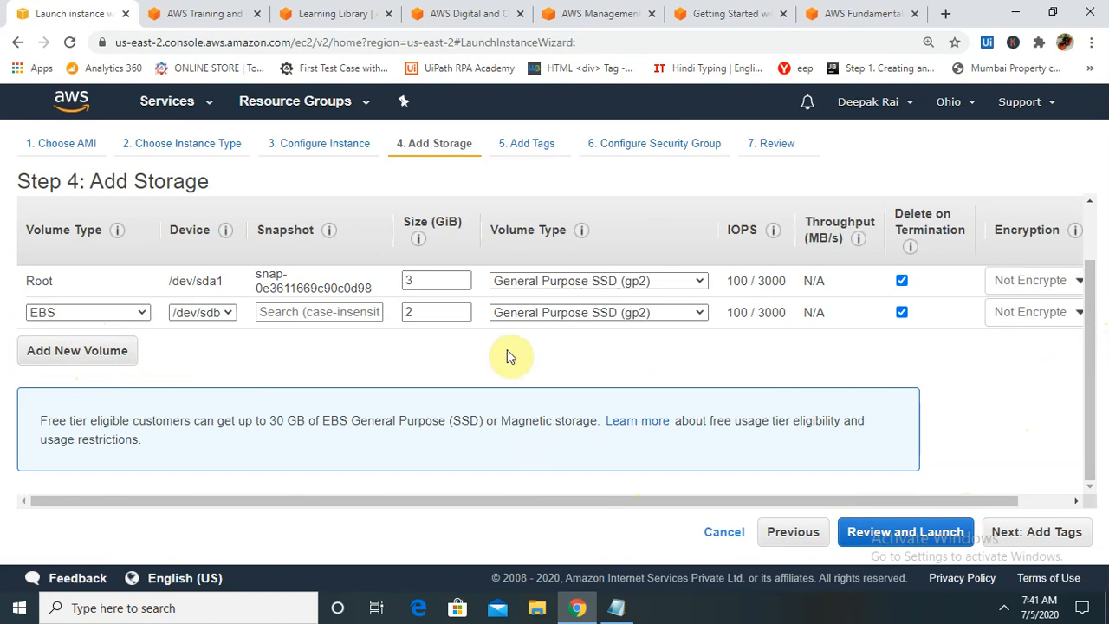
left_click_drag(1093, 384, 1090, 347)
left_click(1075, 333)
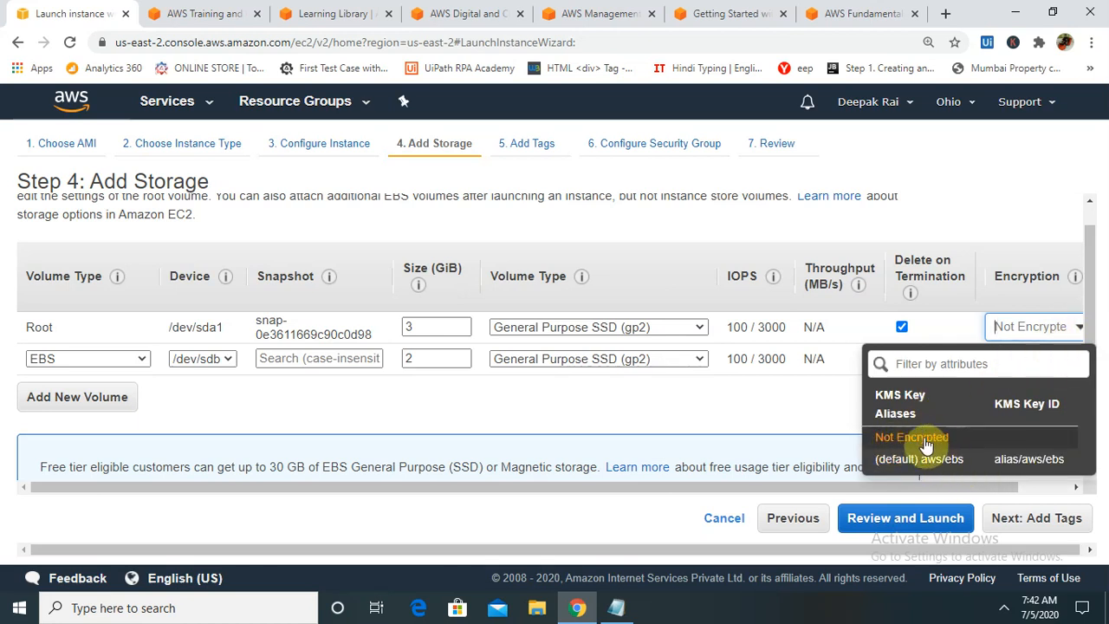
left_click(786, 416)
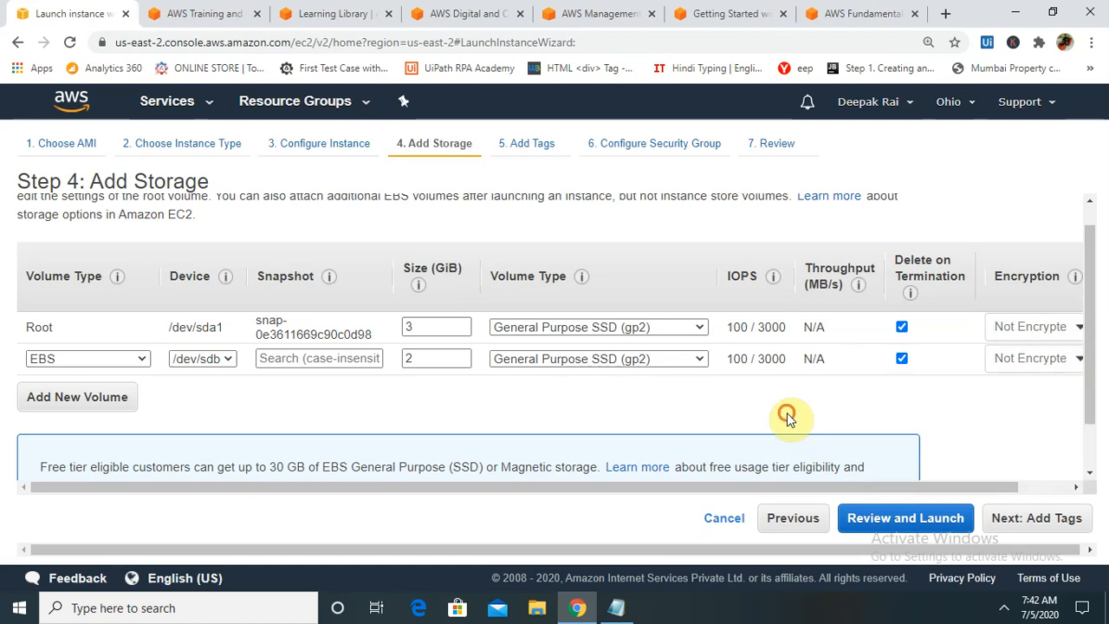
left_click(1076, 338)
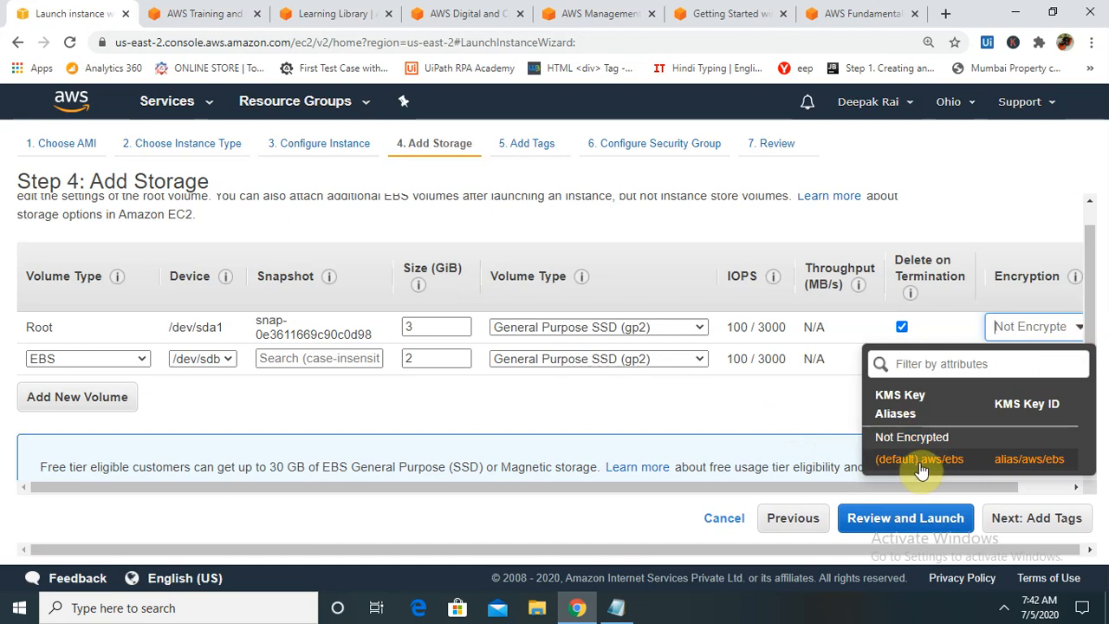
left_click(936, 466)
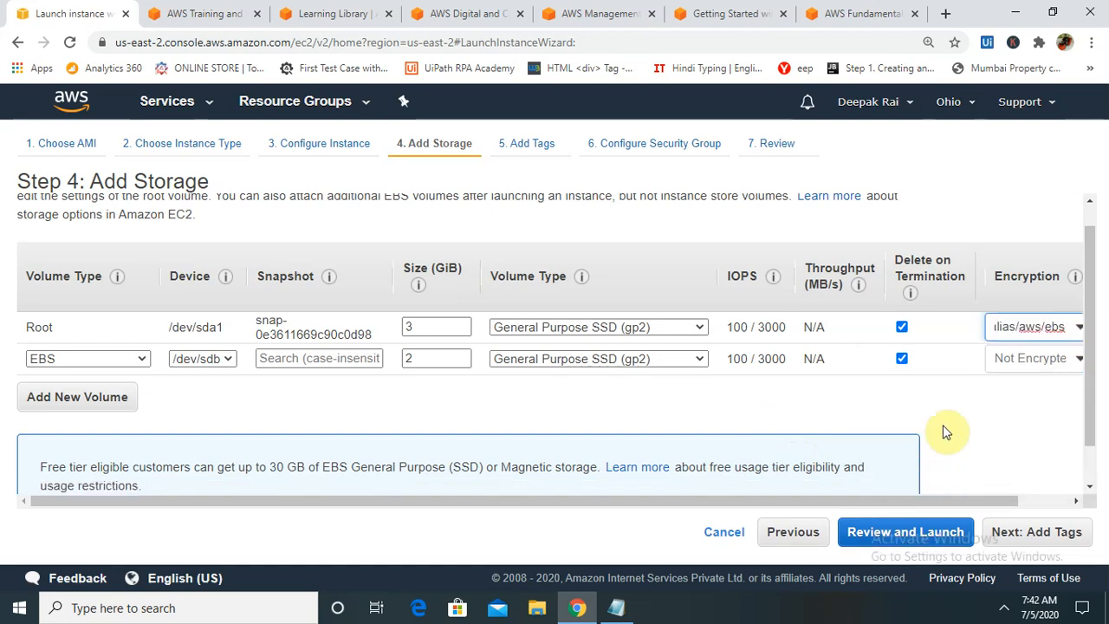
left_click(1025, 366)
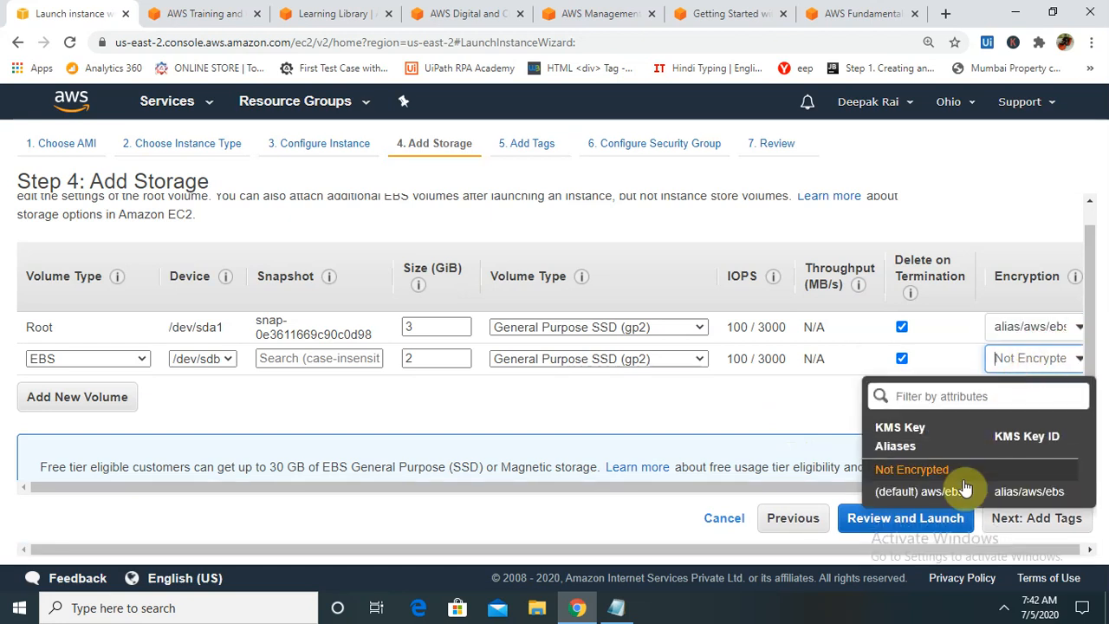
left_click(920, 490)
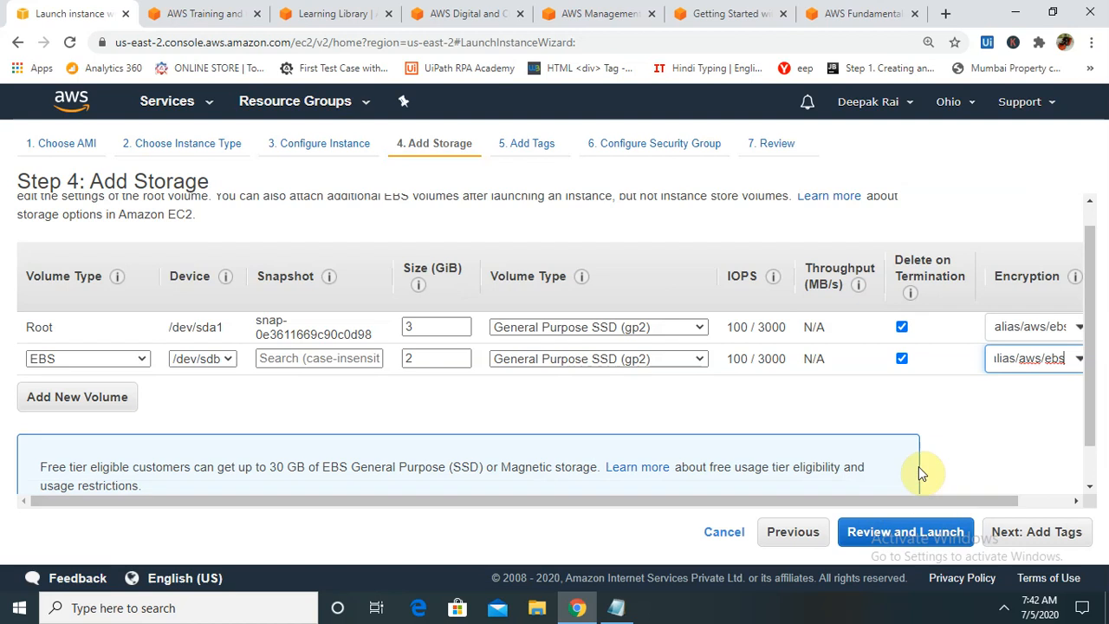
Set both volumes to Not Encrypted and continue to adding tags
left_click(1073, 366)
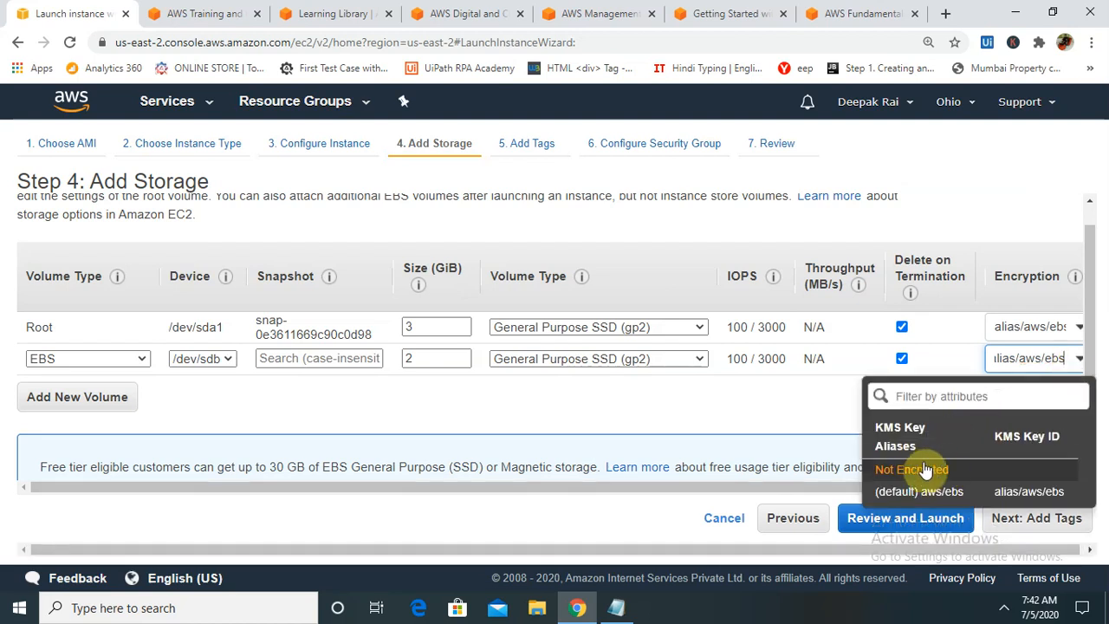
left_click(911, 470)
left_click(1029, 326)
left_click(916, 439)
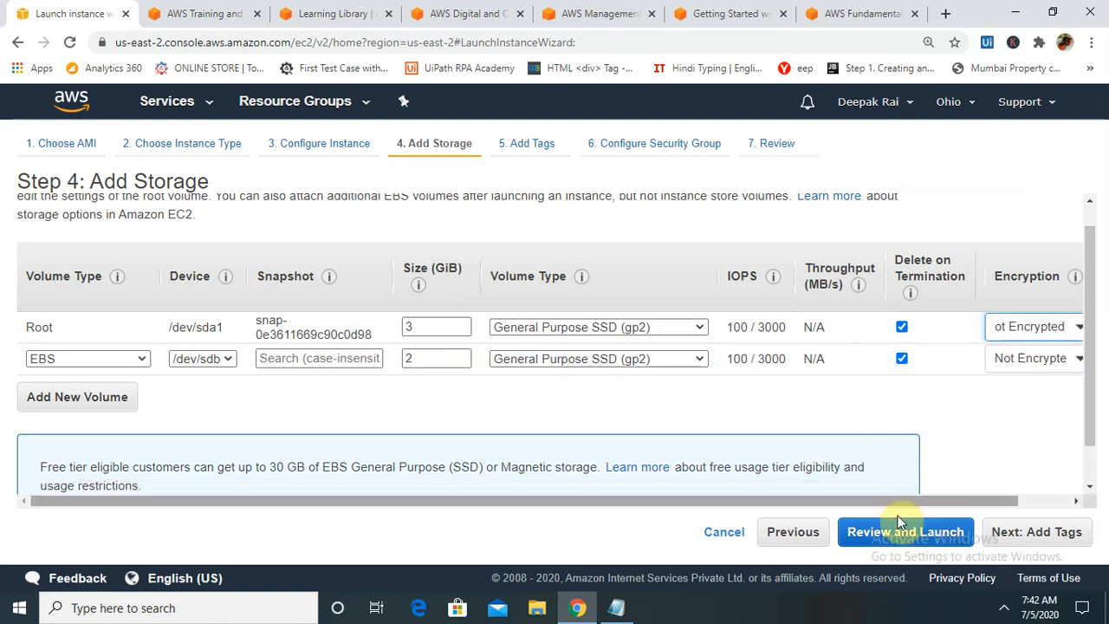
left_click(1010, 536)
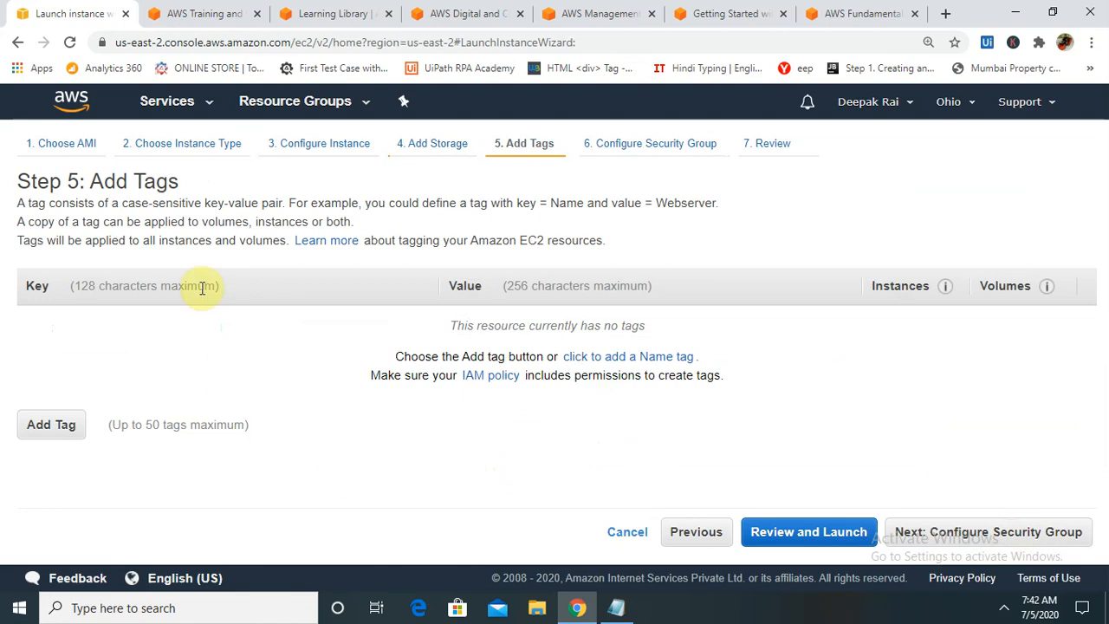
Add a tag with key EC2_Test and value Test for instances and volumes, and continue to configuring the security group
left_click(63, 425)
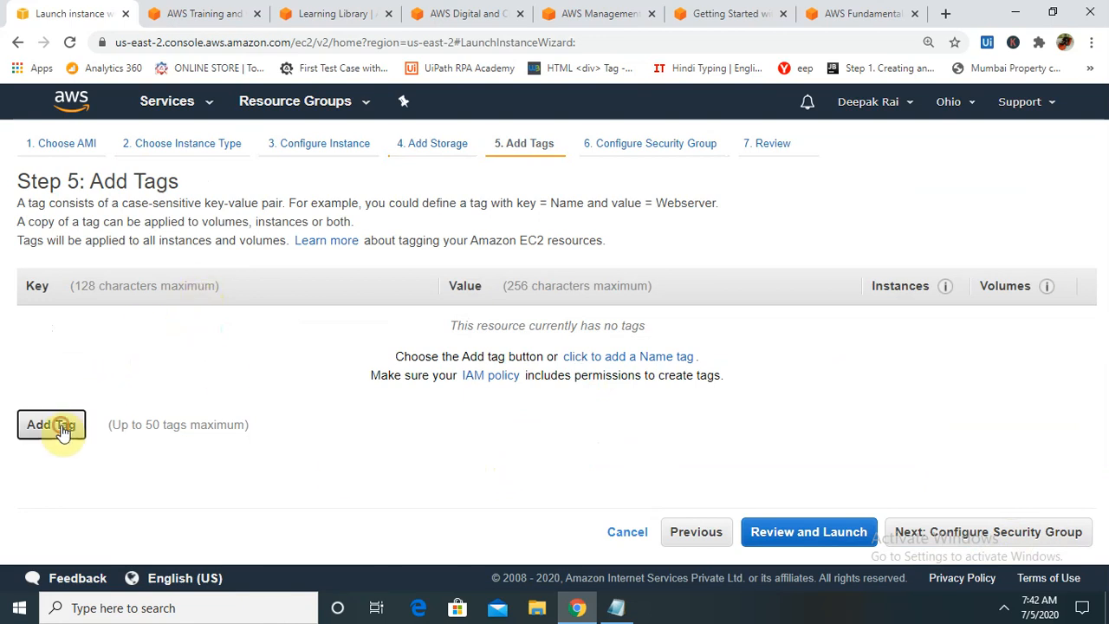
left_click(141, 328)
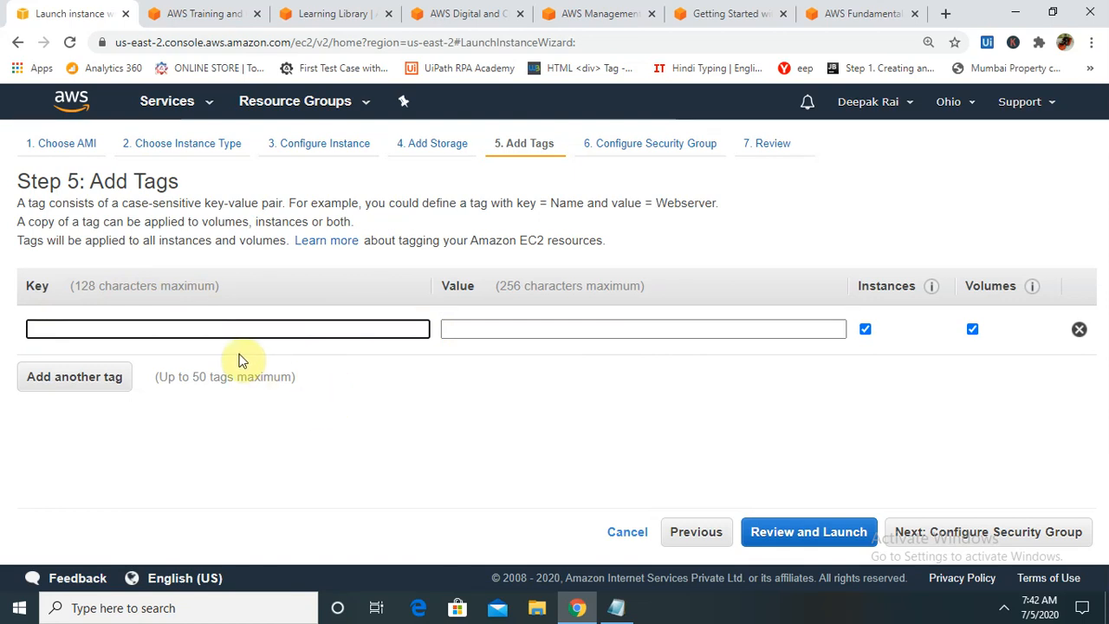
type("EC2_Test")
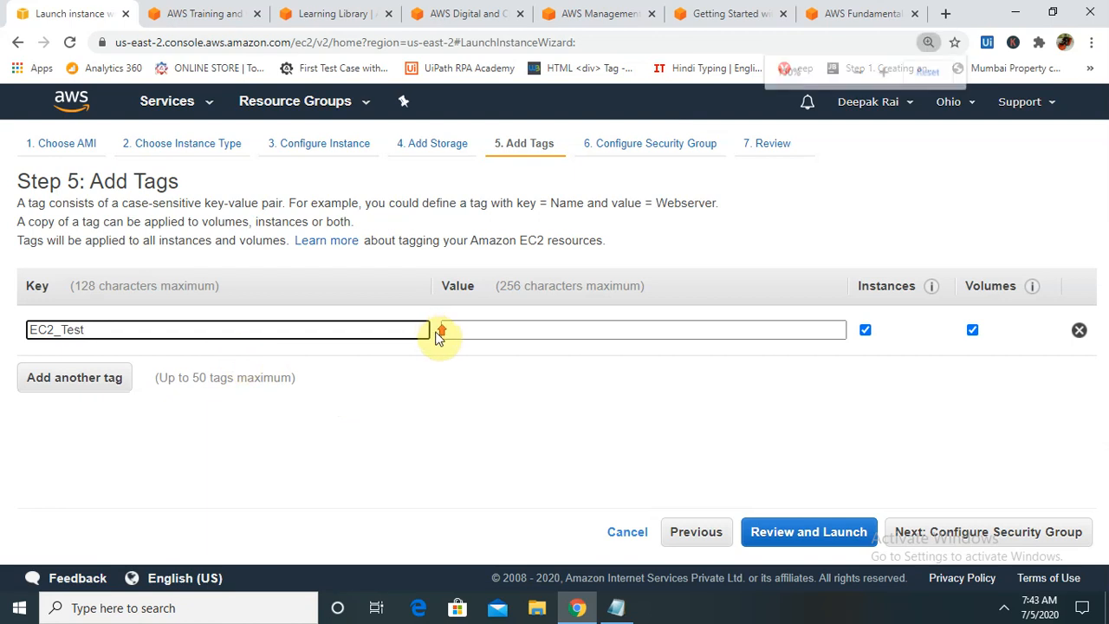
key("ctrl+plus")
key("ctrl+plus")
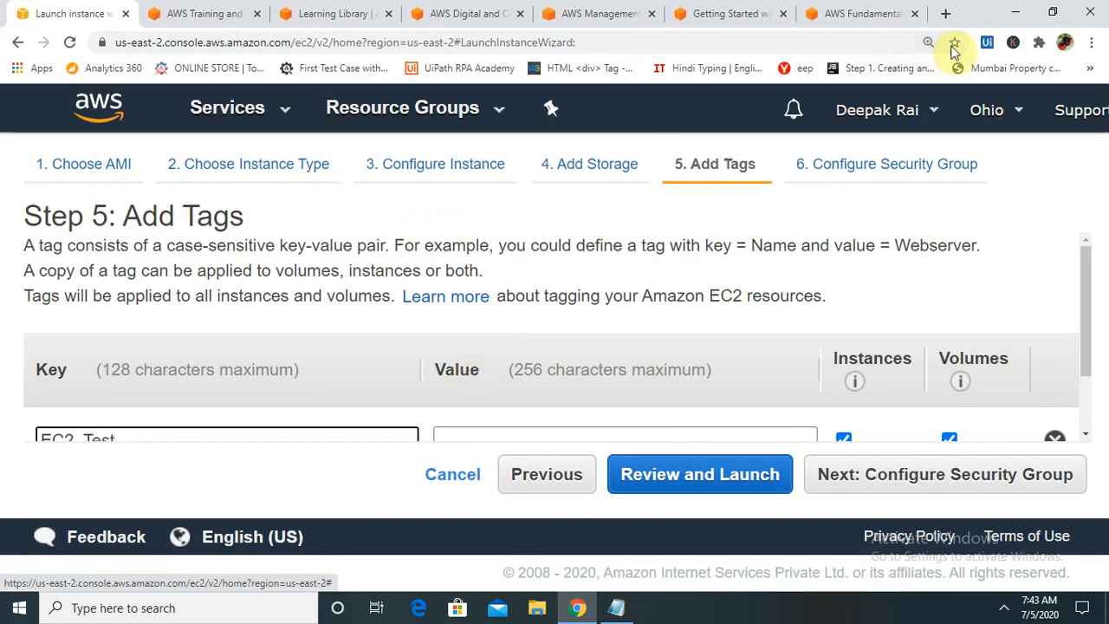
left_click(1091, 41)
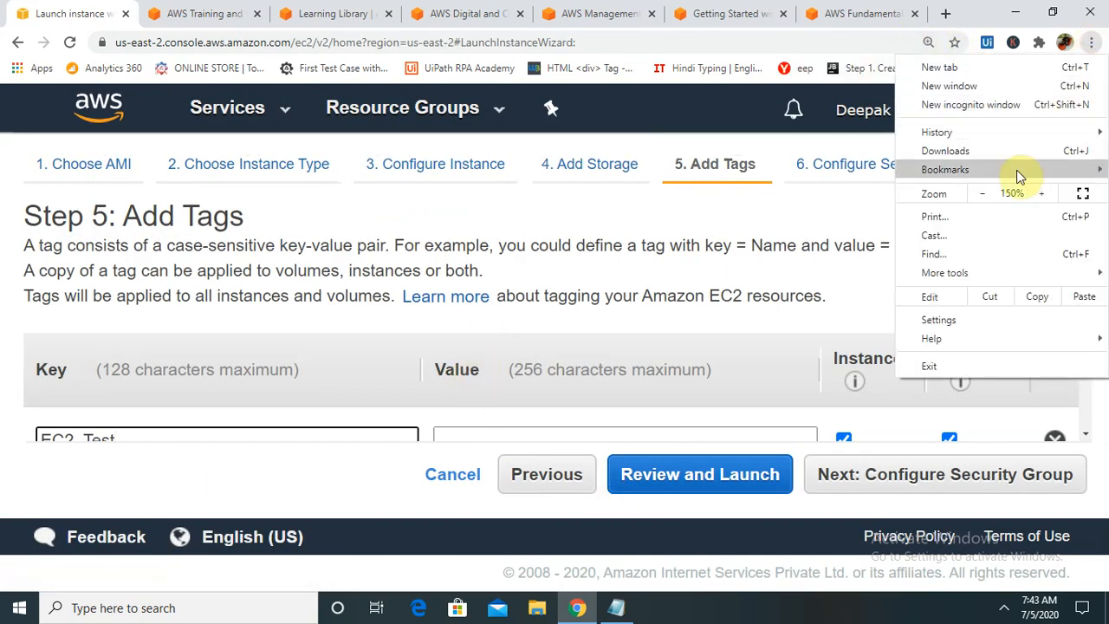
left_click(981, 193)
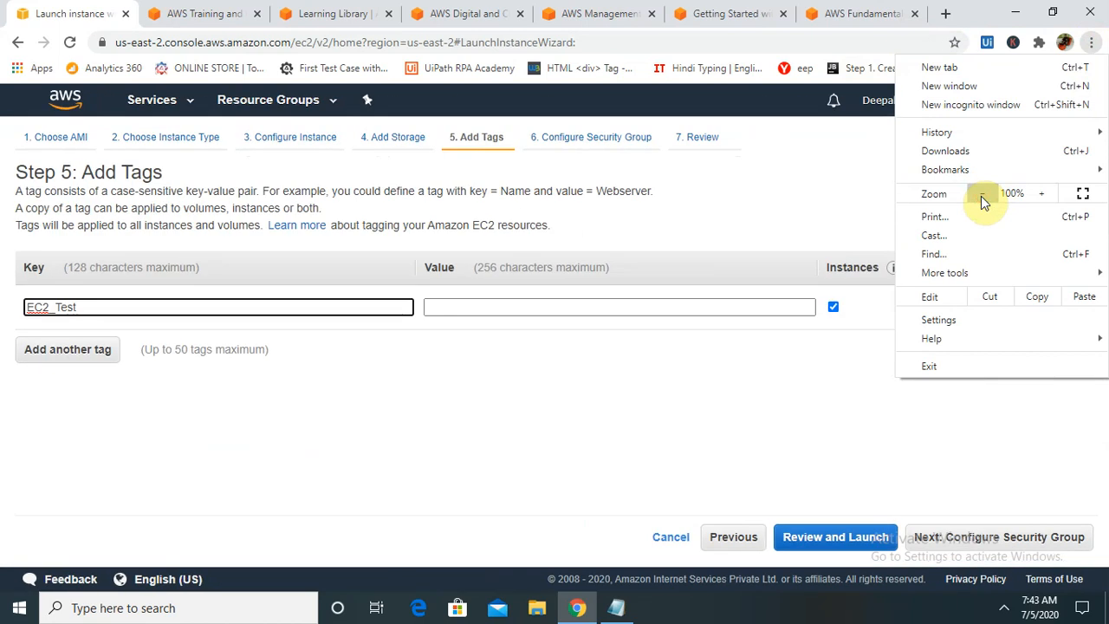
left_click(464, 309)
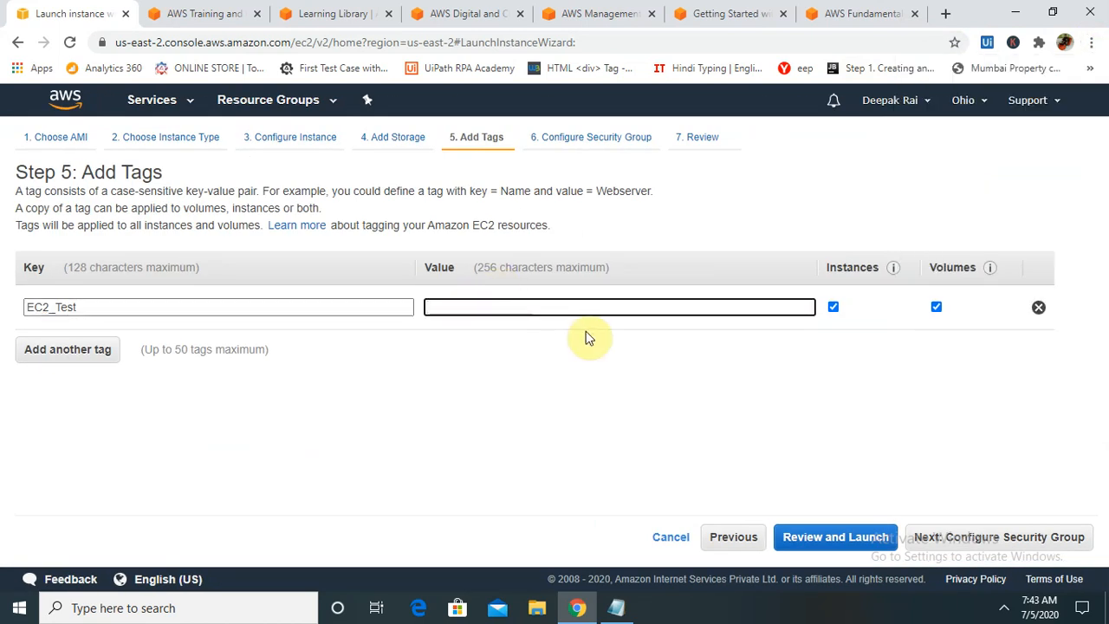
type("Test")
left_click(582, 398)
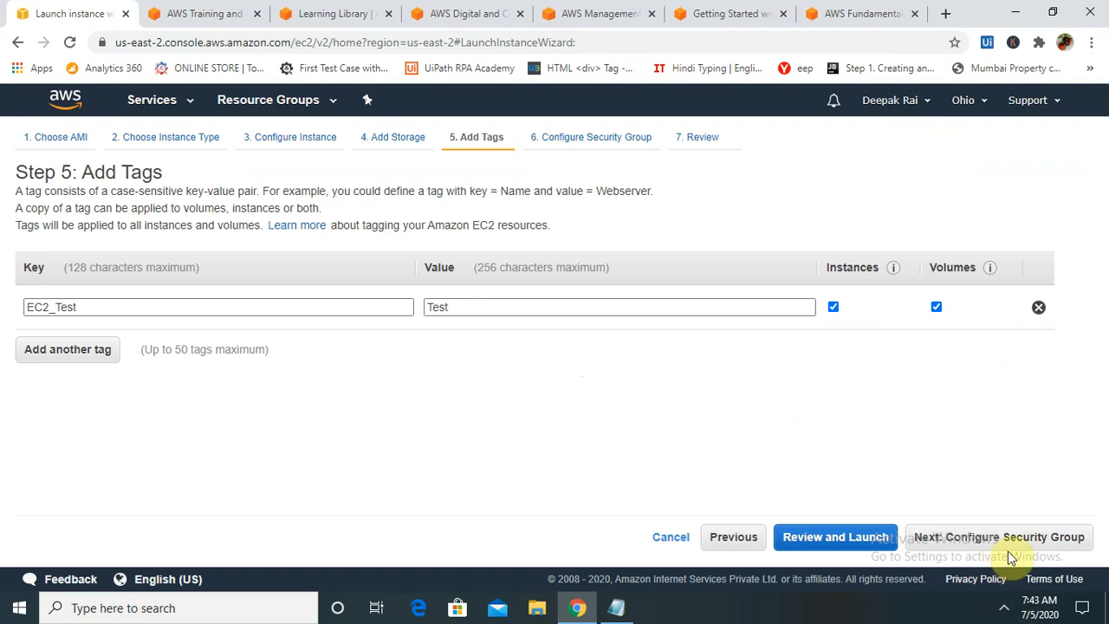
left_click(1026, 537)
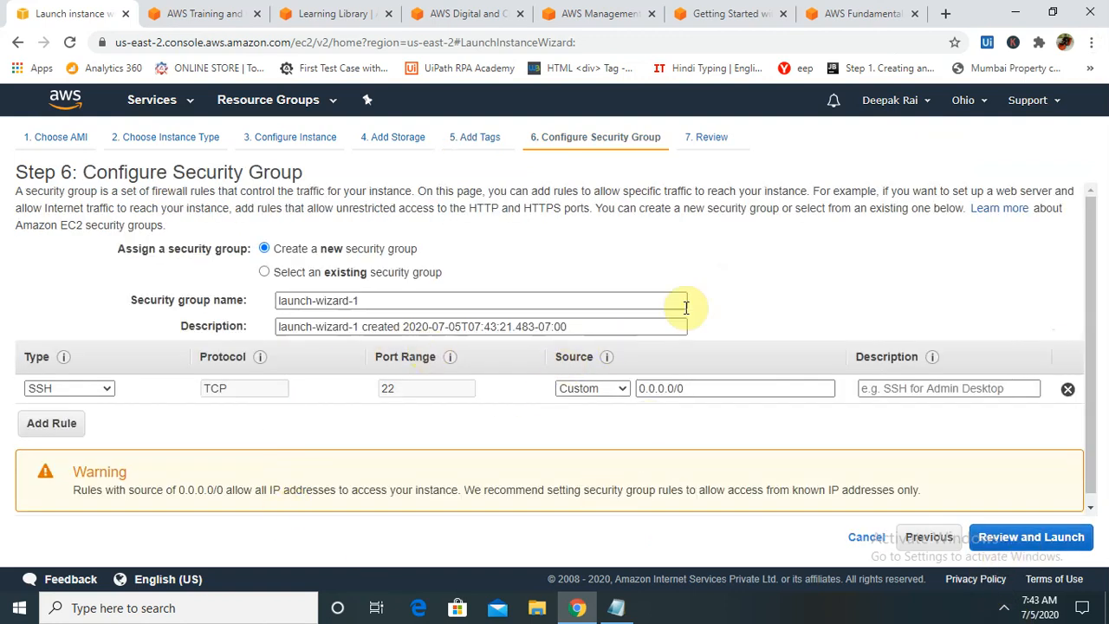
Add an HTTP rule to the new security group with the default custom source, and continue to the launch review
mouse_move(53, 367)
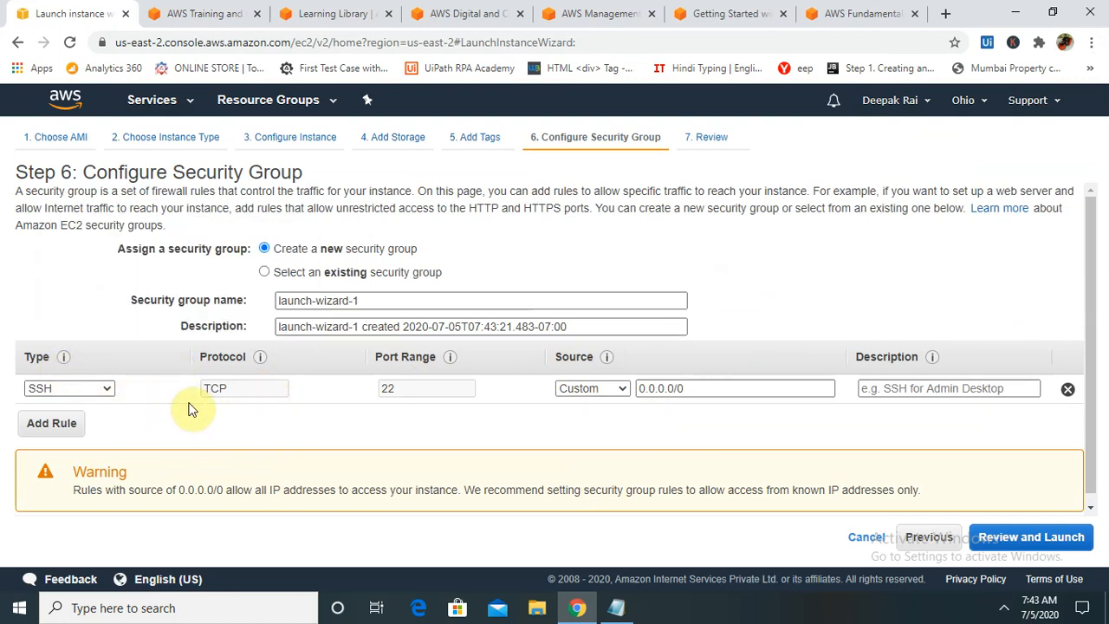
left_click(74, 424)
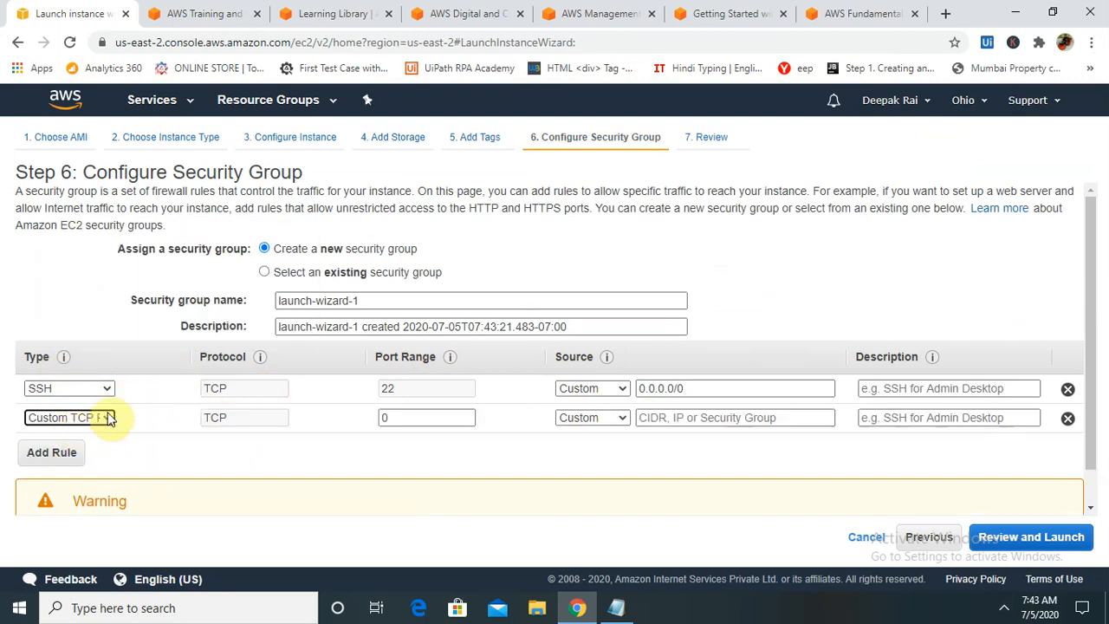
left_click(79, 421)
left_click(79, 329)
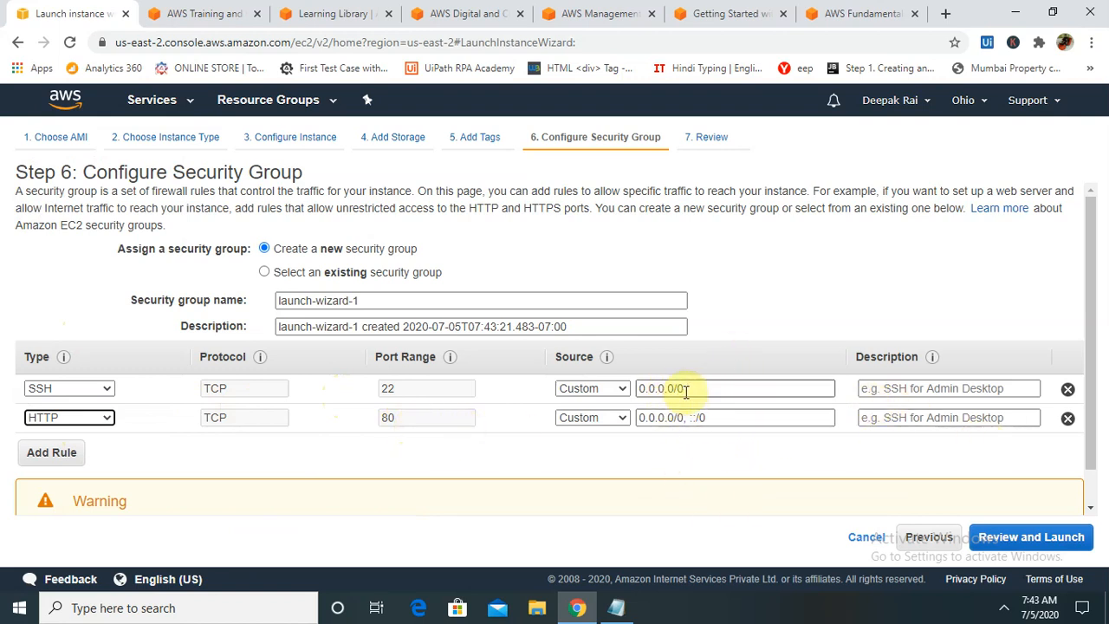
left_click(620, 423)
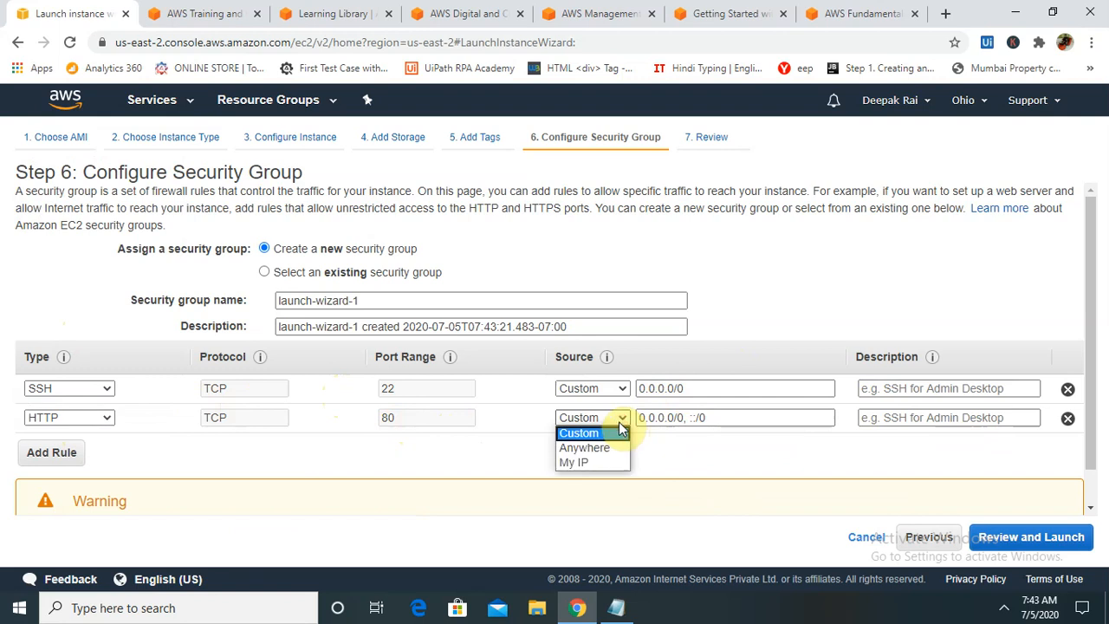
left_click(665, 450)
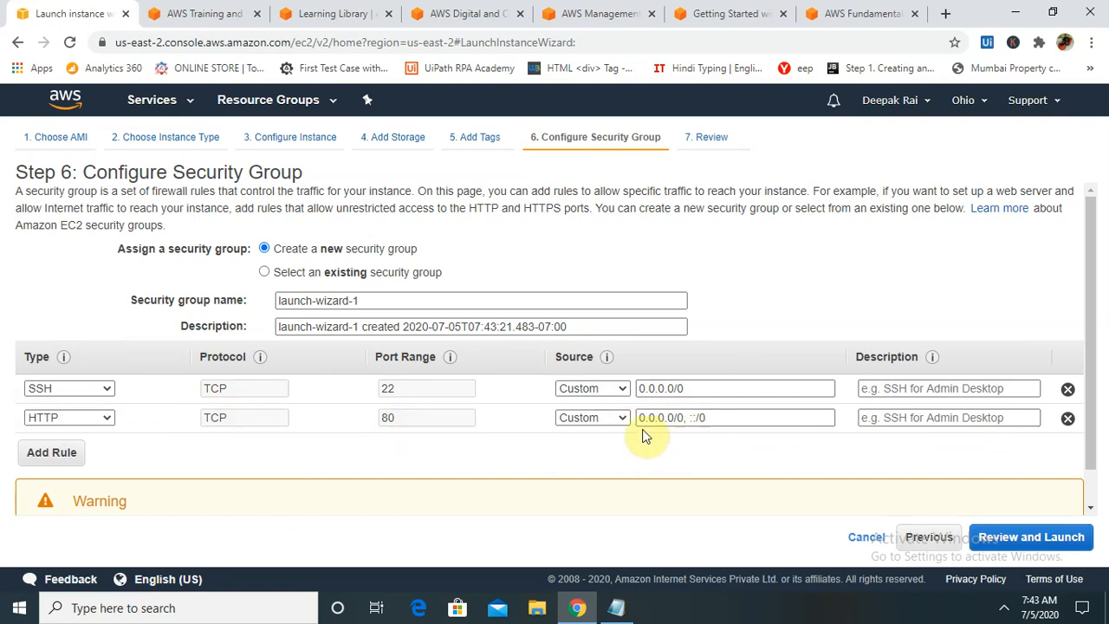
left_click(1005, 544)
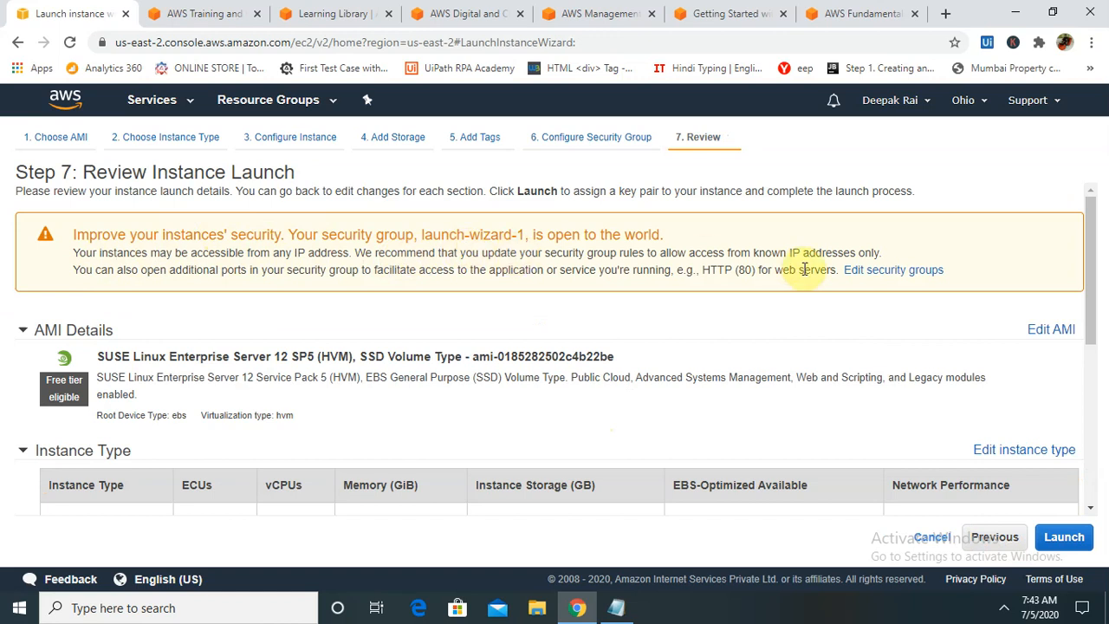
Proceed from the launch review to the key pair dialog and choose to create a new key pair
mouse_move(1097, 269)
left_mouse_down()
mouse_move(1105, 446)
mouse_move(1096, 379)
mouse_move(1106, 263)
left_mouse_up()
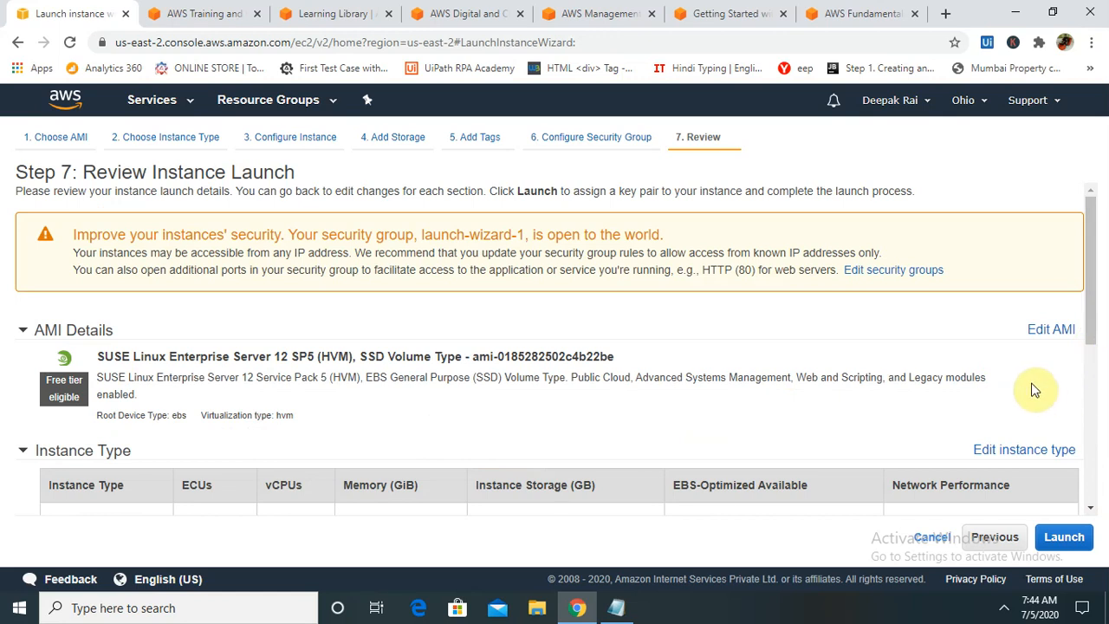
left_click(1072, 544)
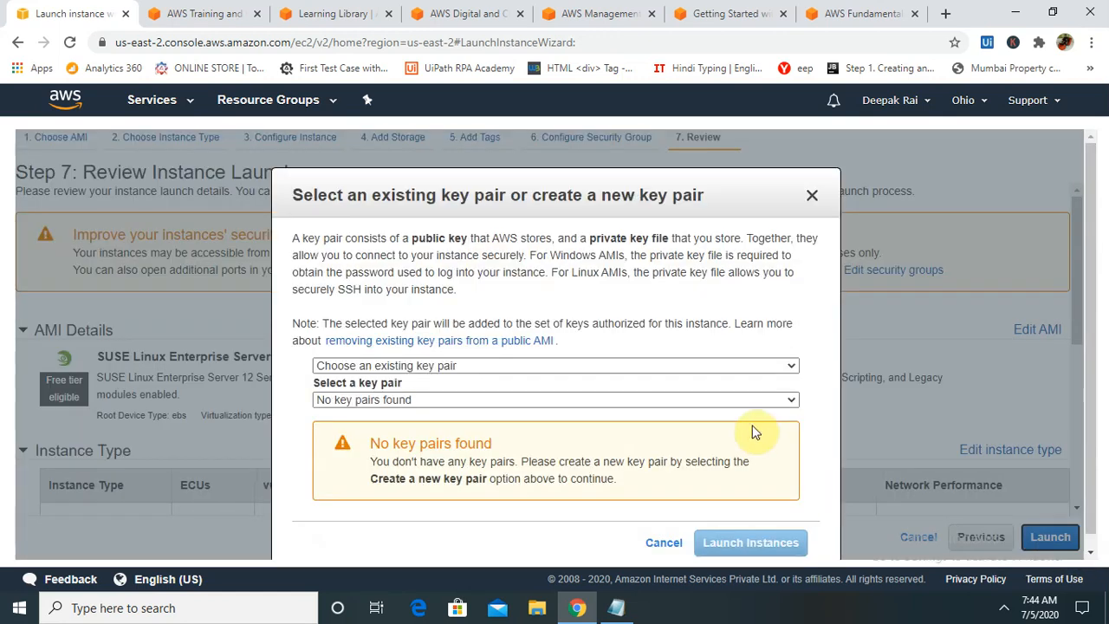
left_click(675, 404)
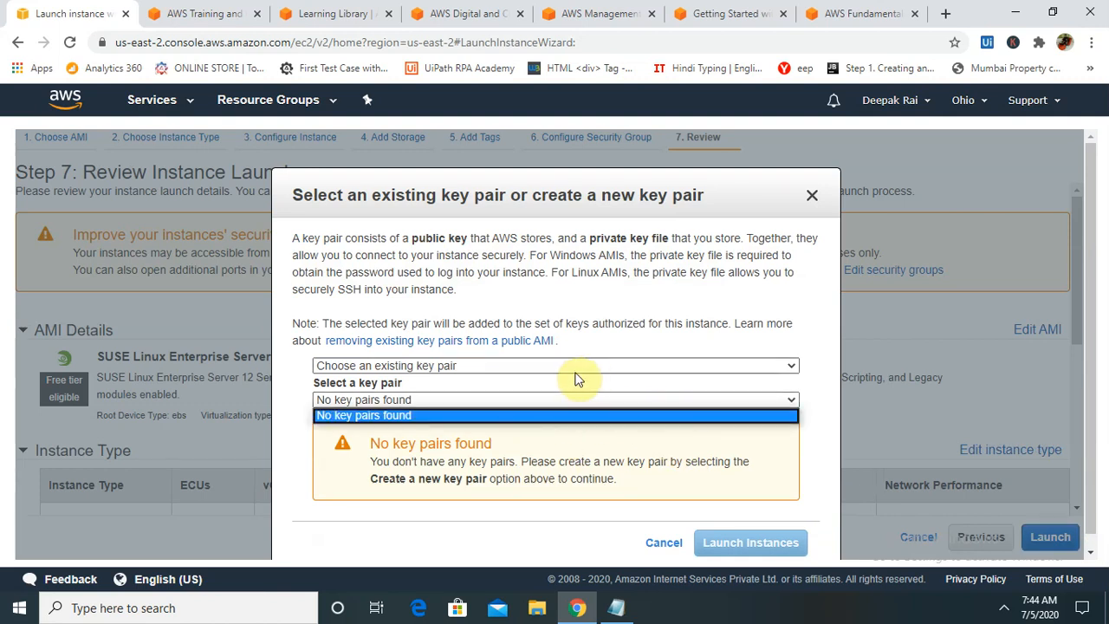
left_click(600, 368)
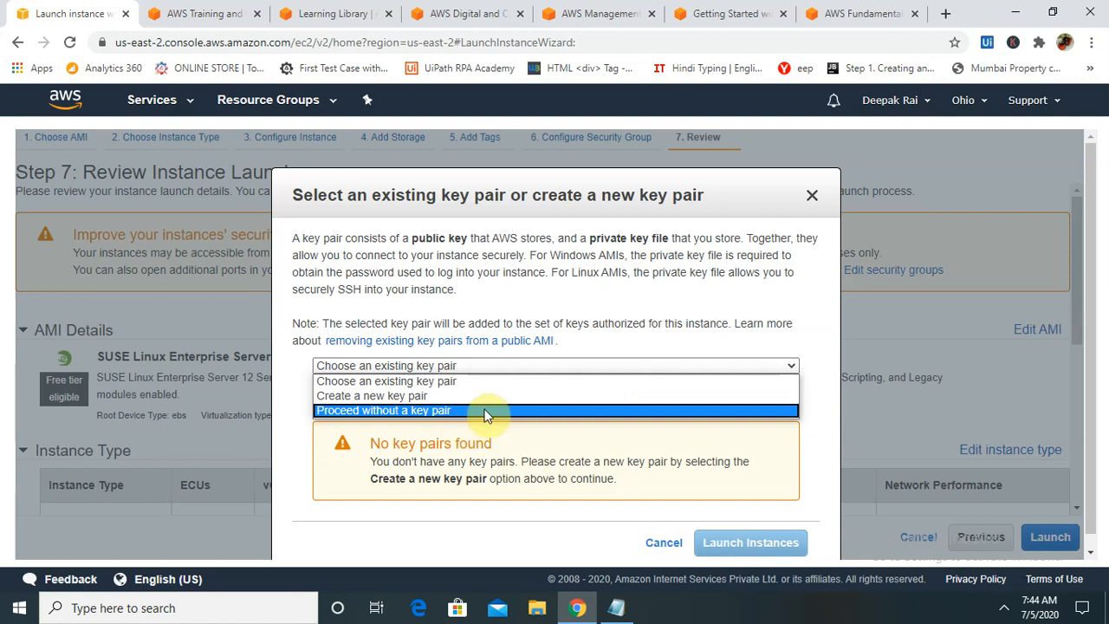
left_click(509, 397)
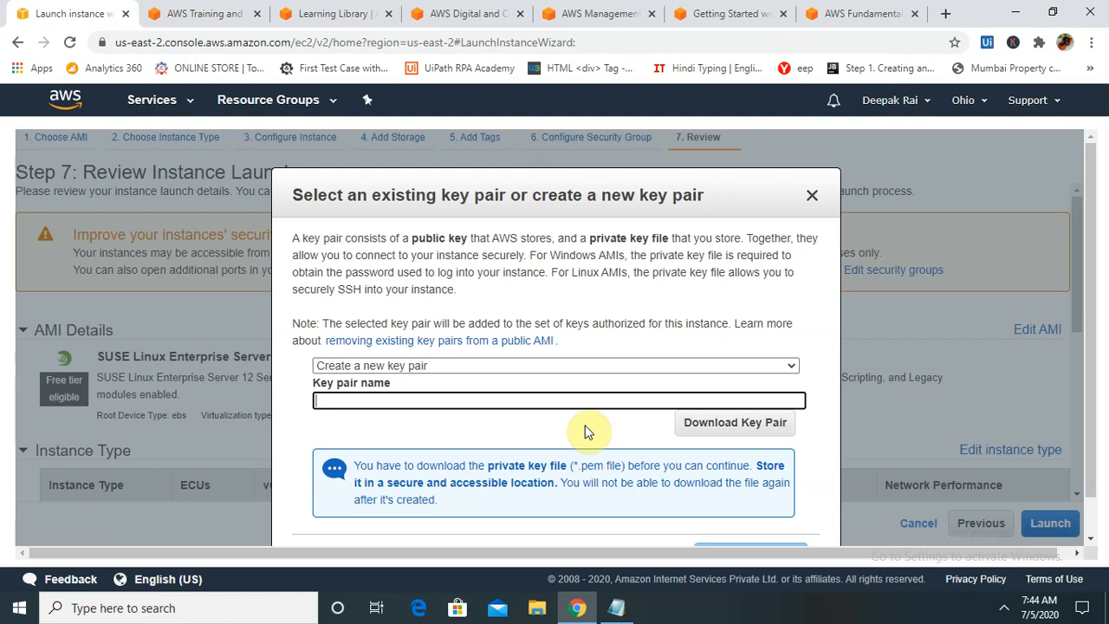
left_click(728, 426)
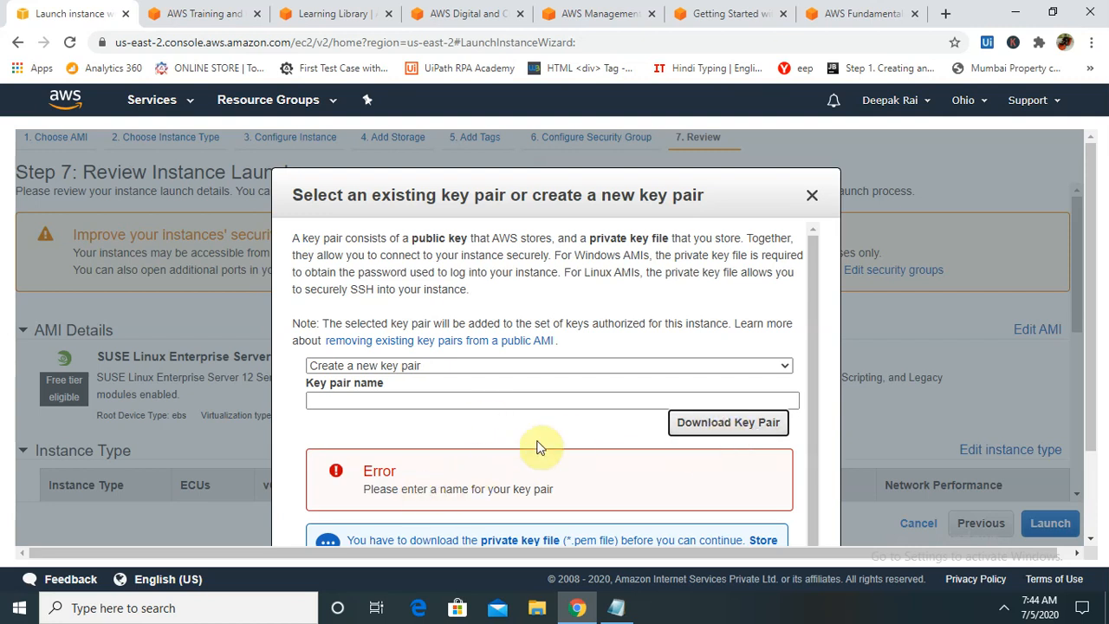
left_click(613, 364)
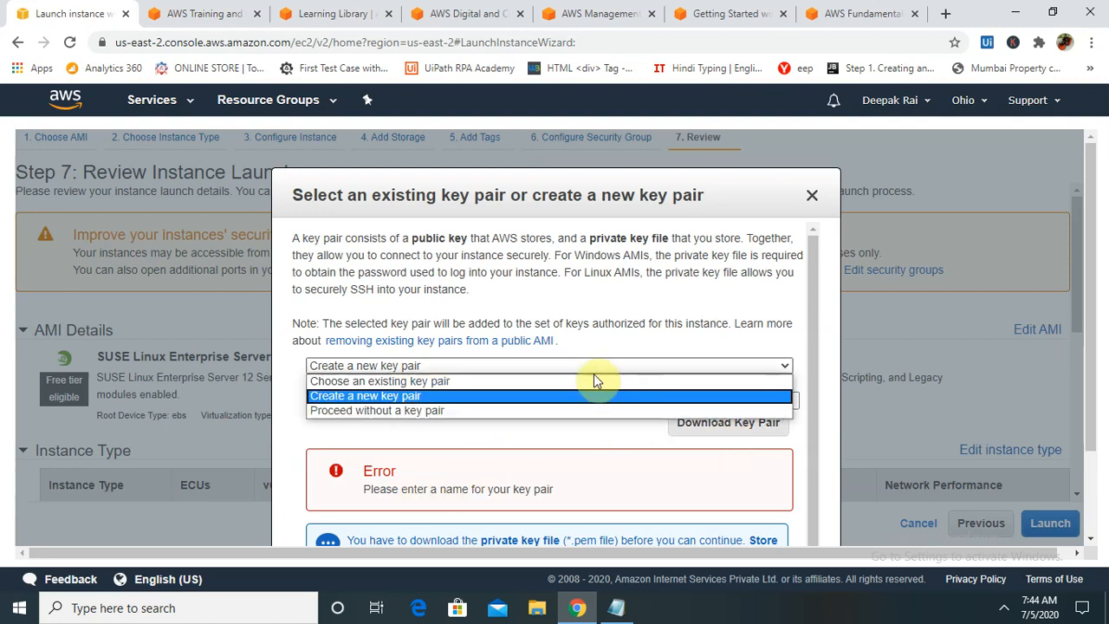
left_click(545, 395)
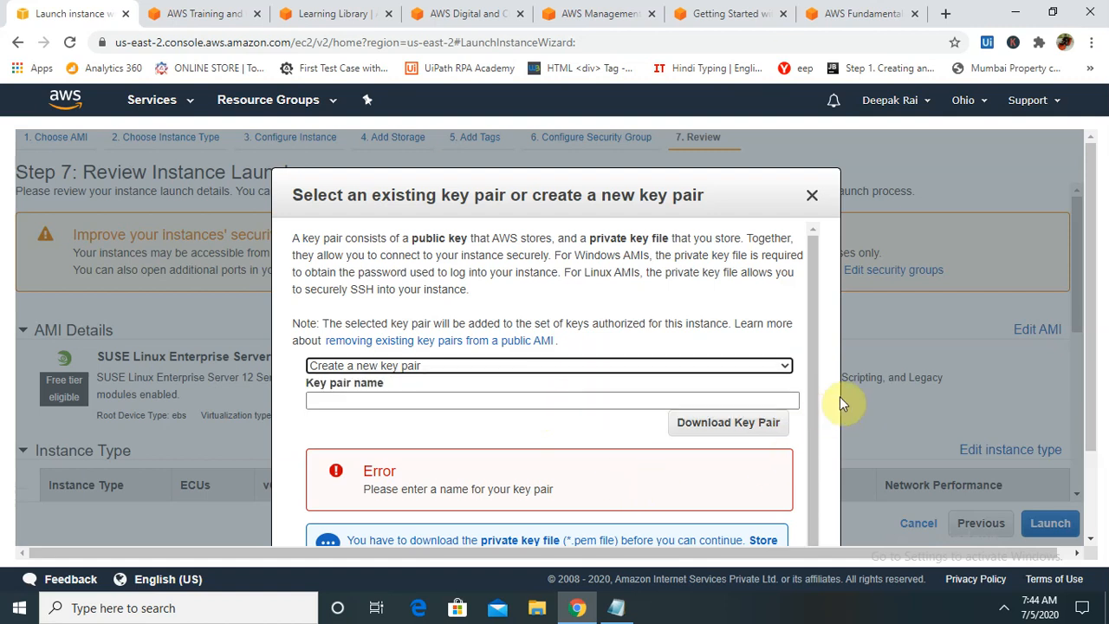
Name the new key pair EC2_Demo, download its private key file and dismiss the download notice
left_click(488, 401)
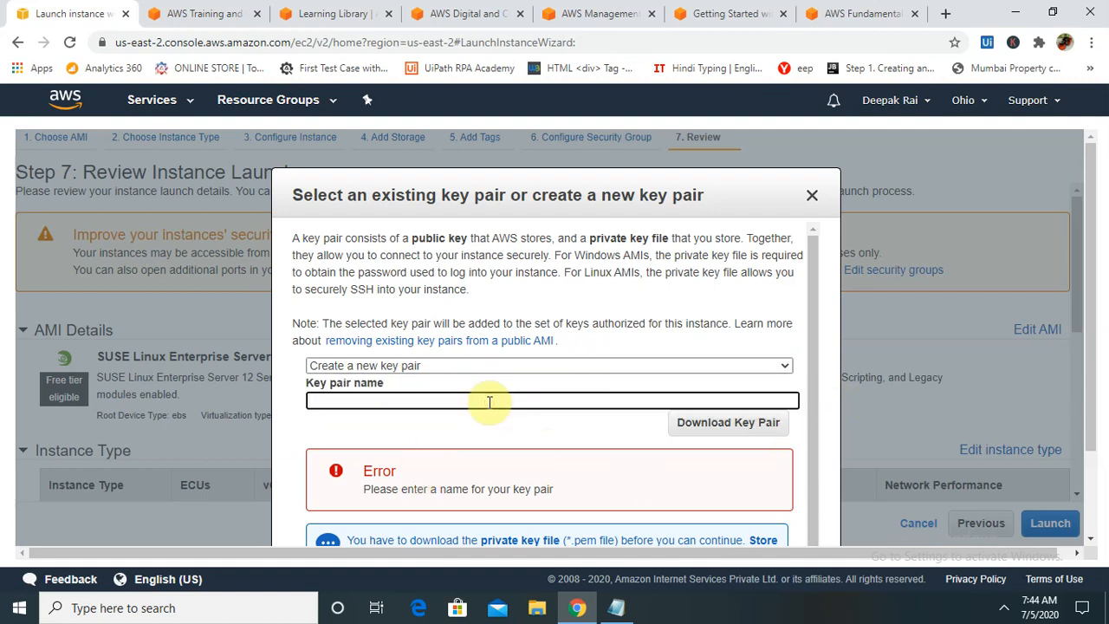
type("EC2_Demo")
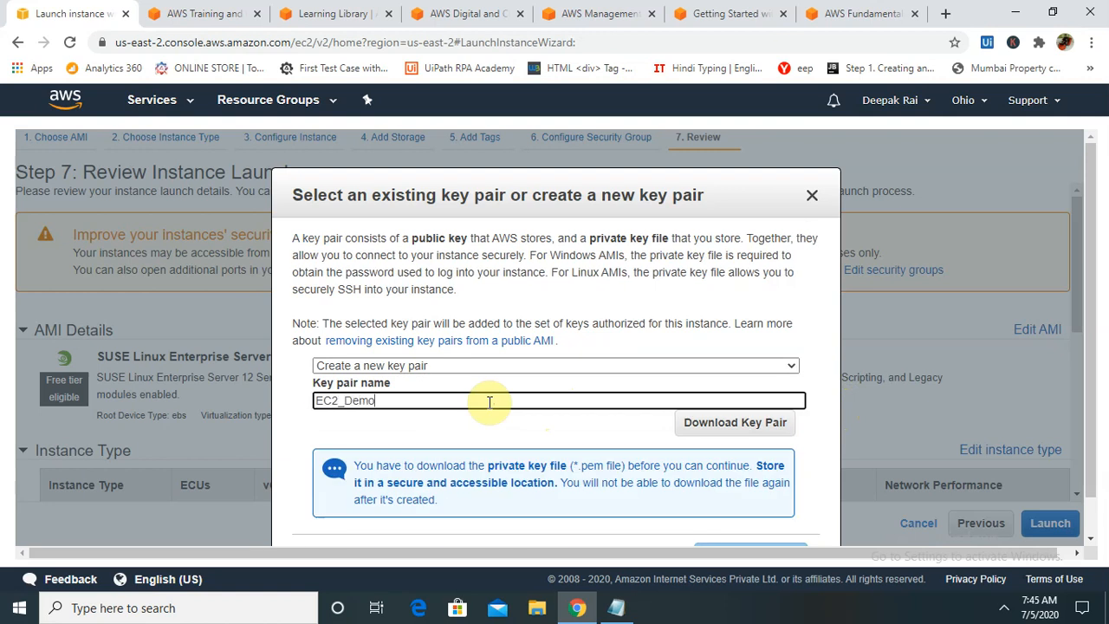
left_click(754, 424)
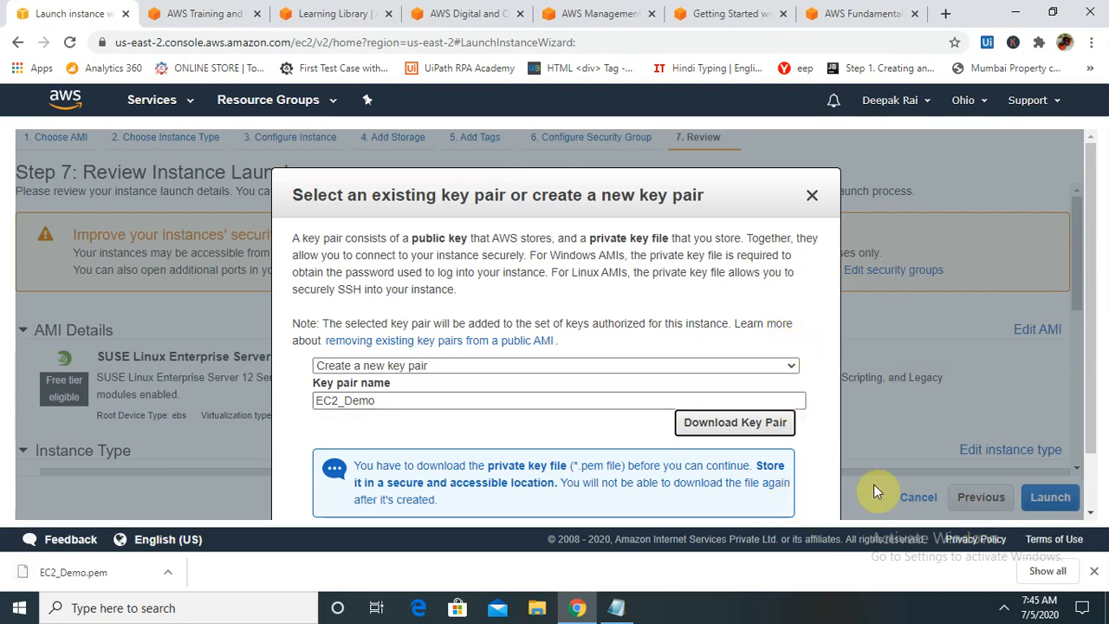
left_click(808, 466)
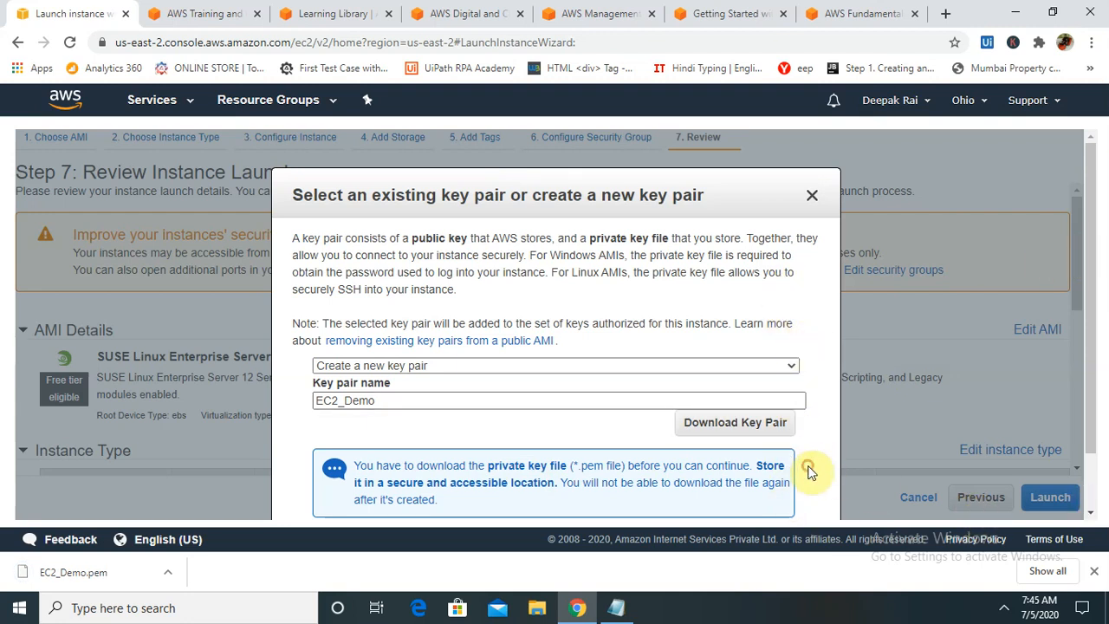
left_click(1094, 572)
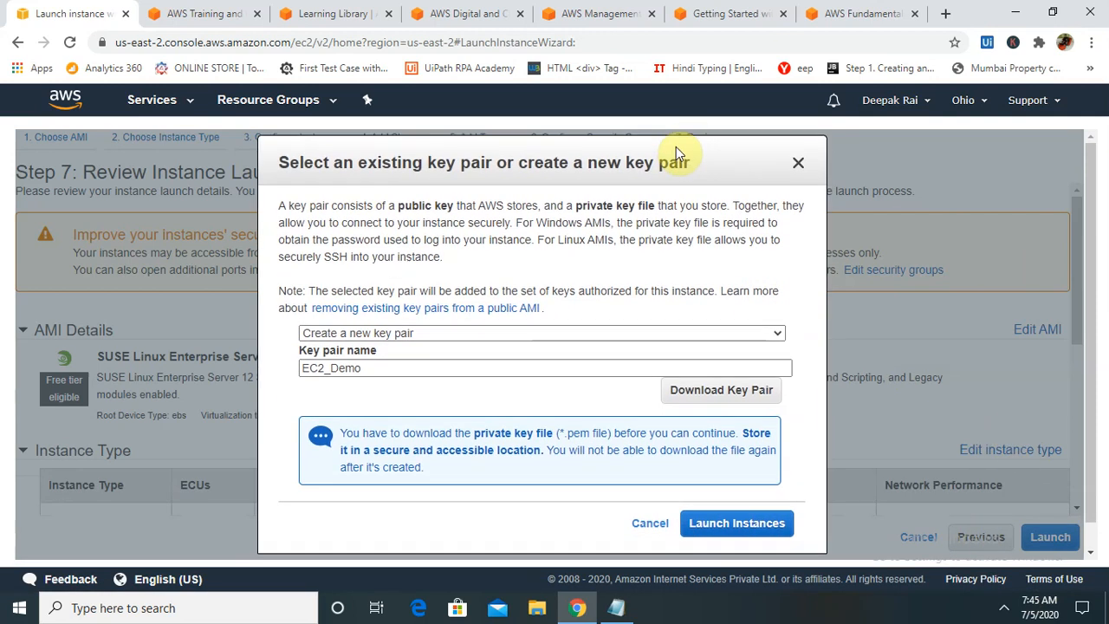
Try to launch the instance with the new key pair, retry the failed tasks and return to the review
left_click(758, 516)
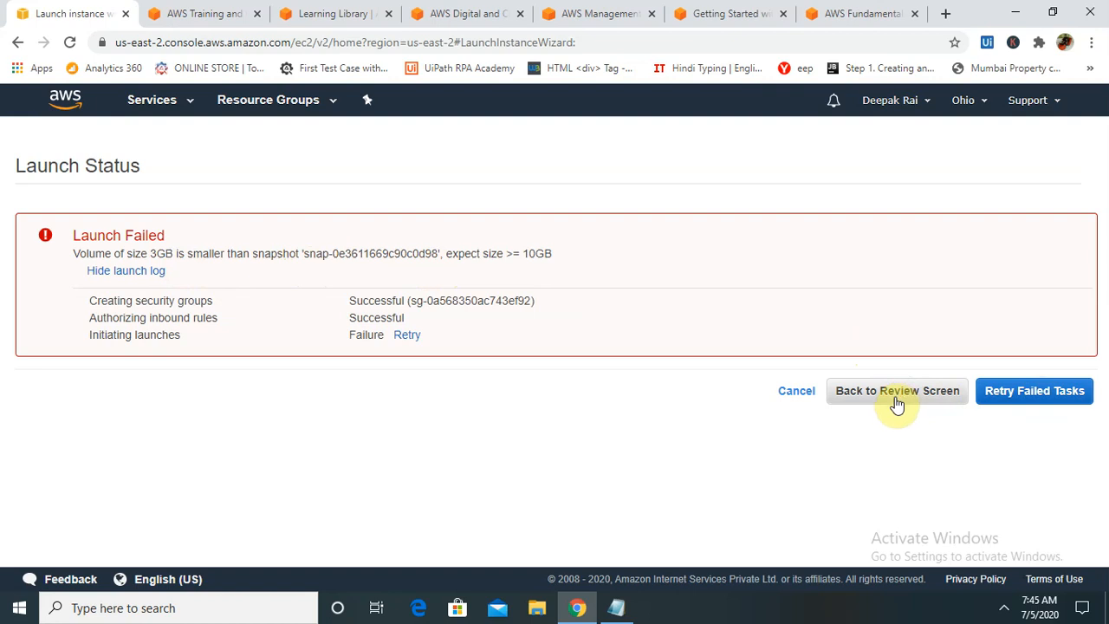
left_click(1022, 397)
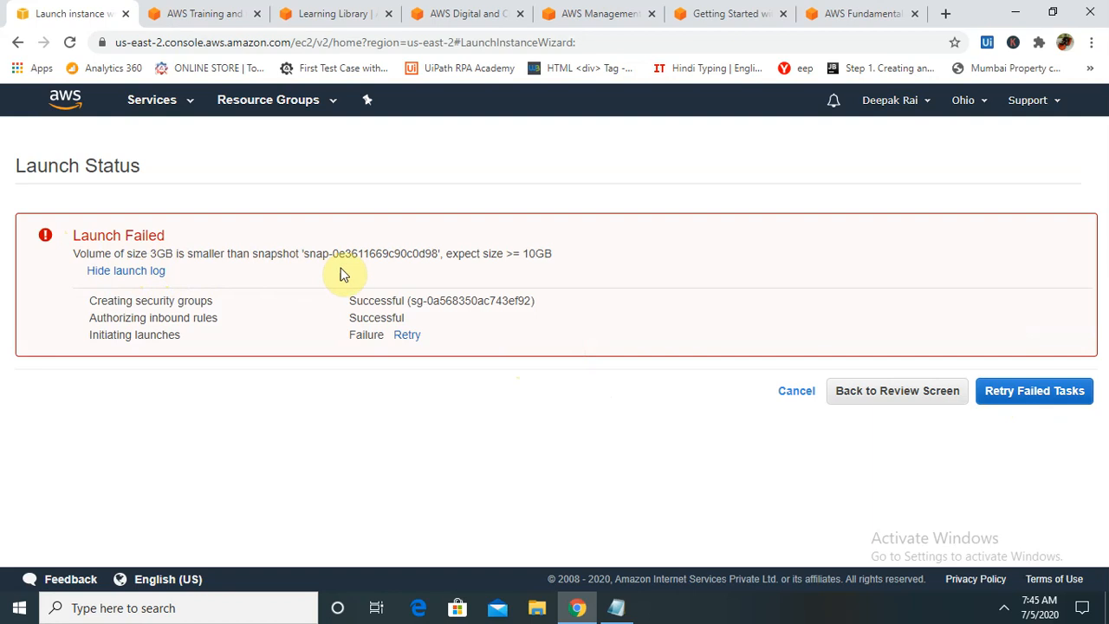
left_click(914, 390)
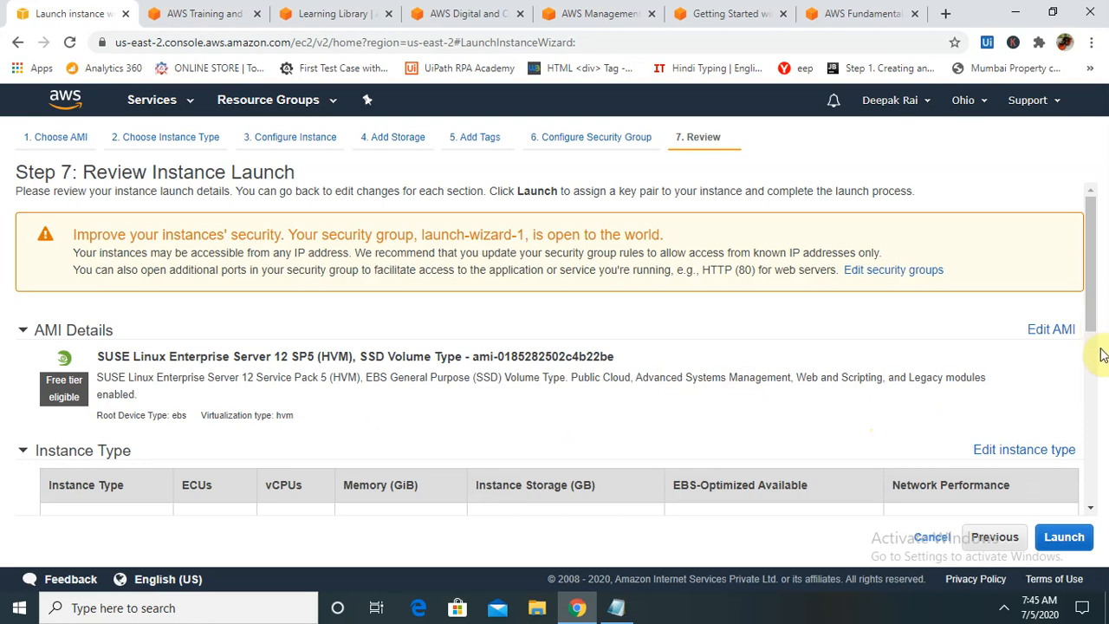
Edit the storage from the review page, set the root volume's size to 10 GiB and go back to the review
left_click_drag(1101, 299, 1105, 499)
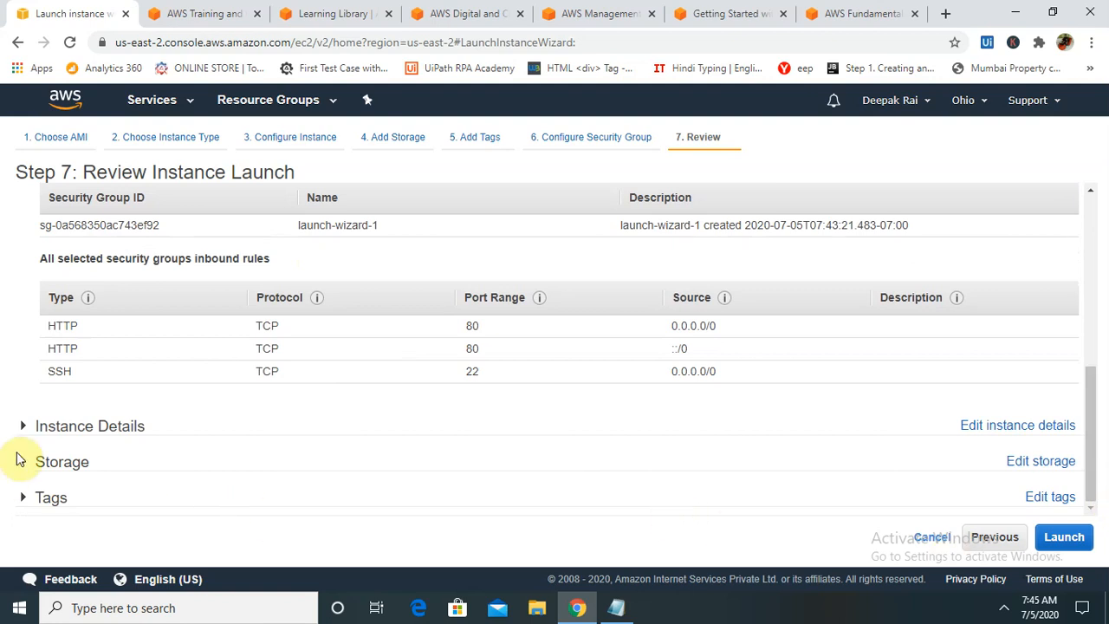
left_click(25, 464)
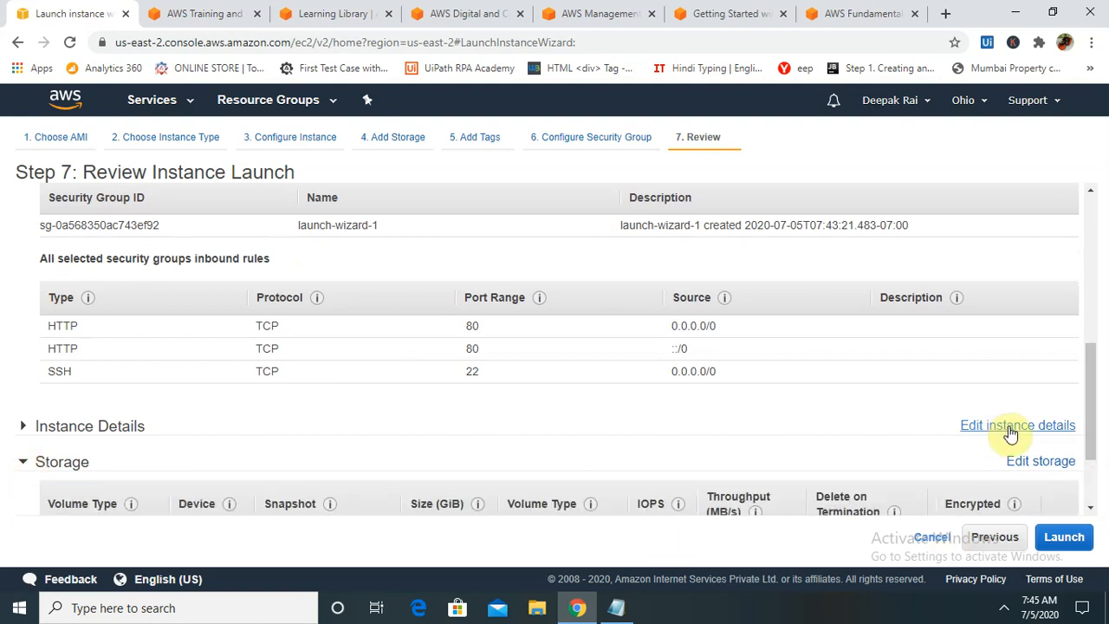
left_click_drag(1092, 391, 1096, 446)
left_click(1015, 348)
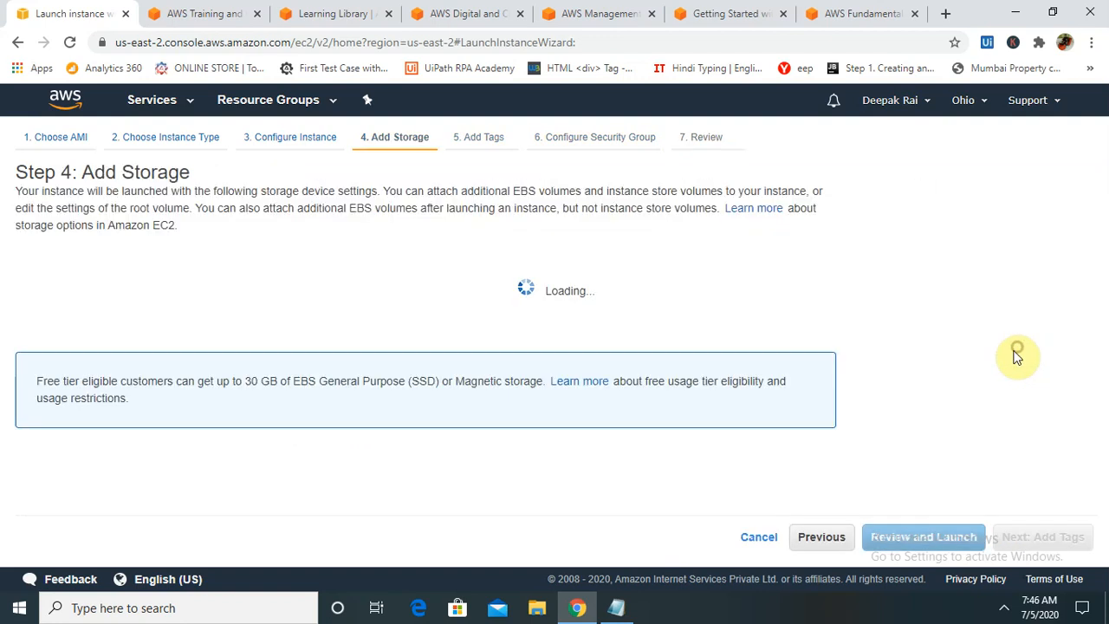
double_click(419, 328)
type("10")
left_click(965, 548)
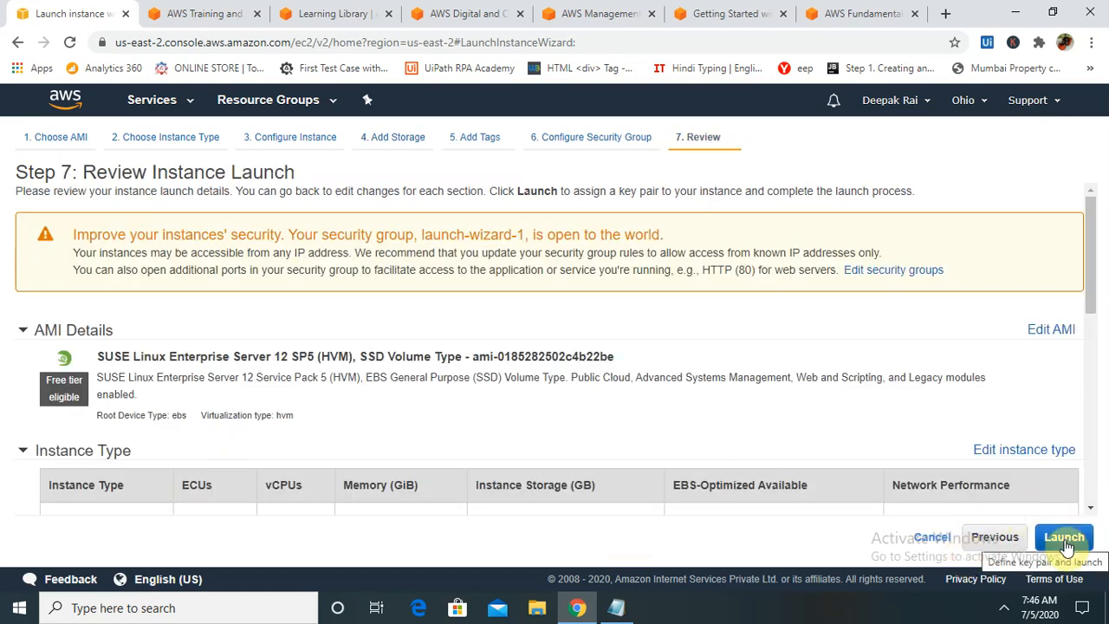
Launch the instance with the existing key pair EC2_Demo, acknowledging access to its private key file
left_click(1064, 539)
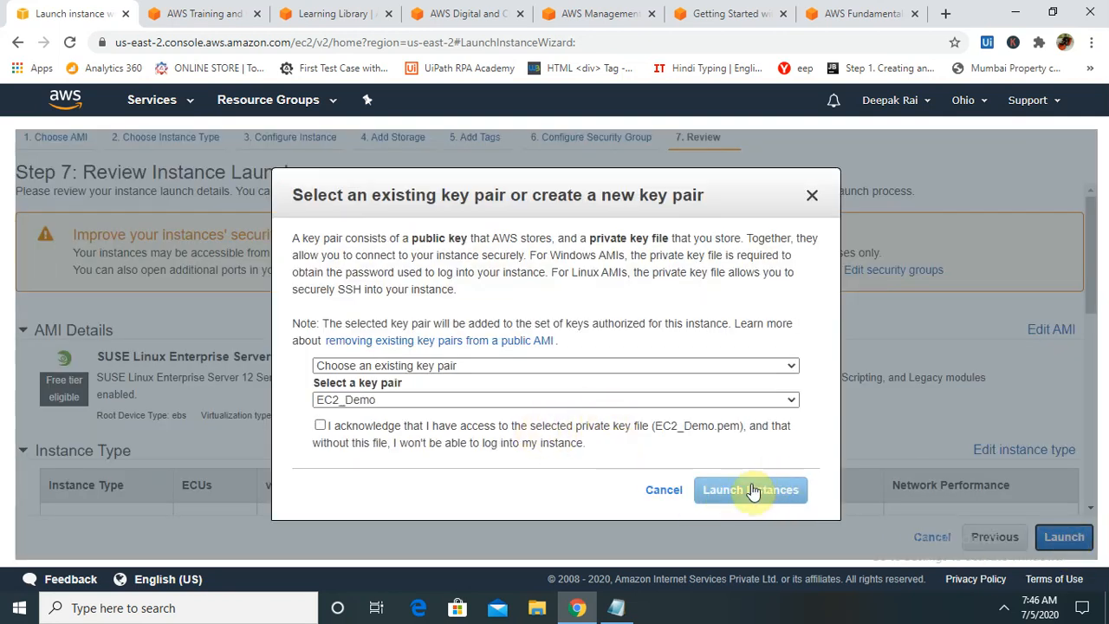
left_click(321, 425)
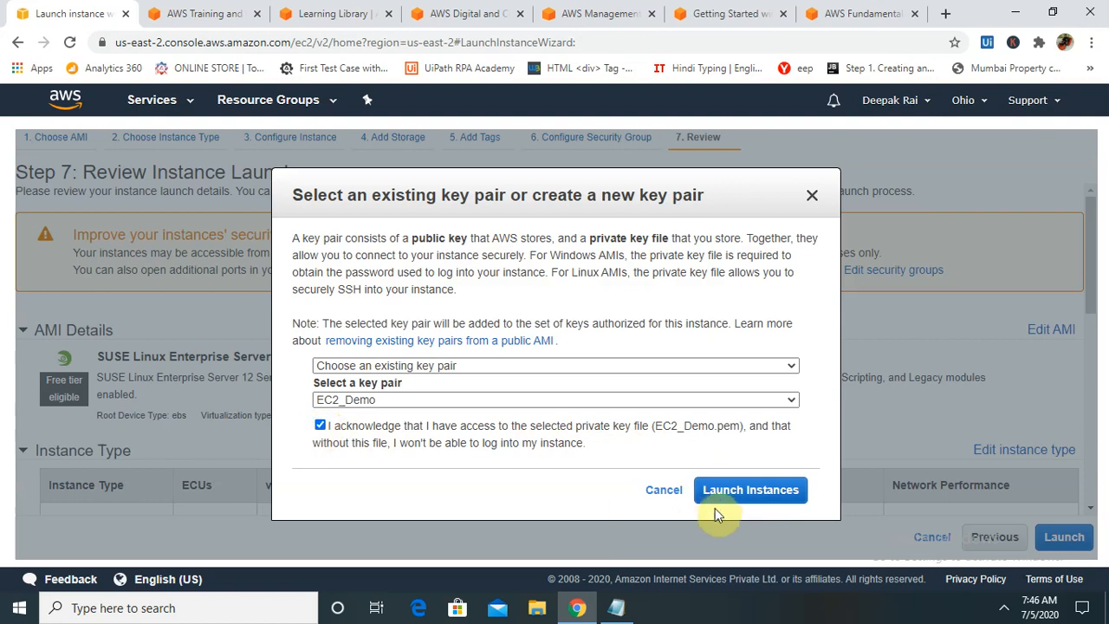
left_click(747, 491)
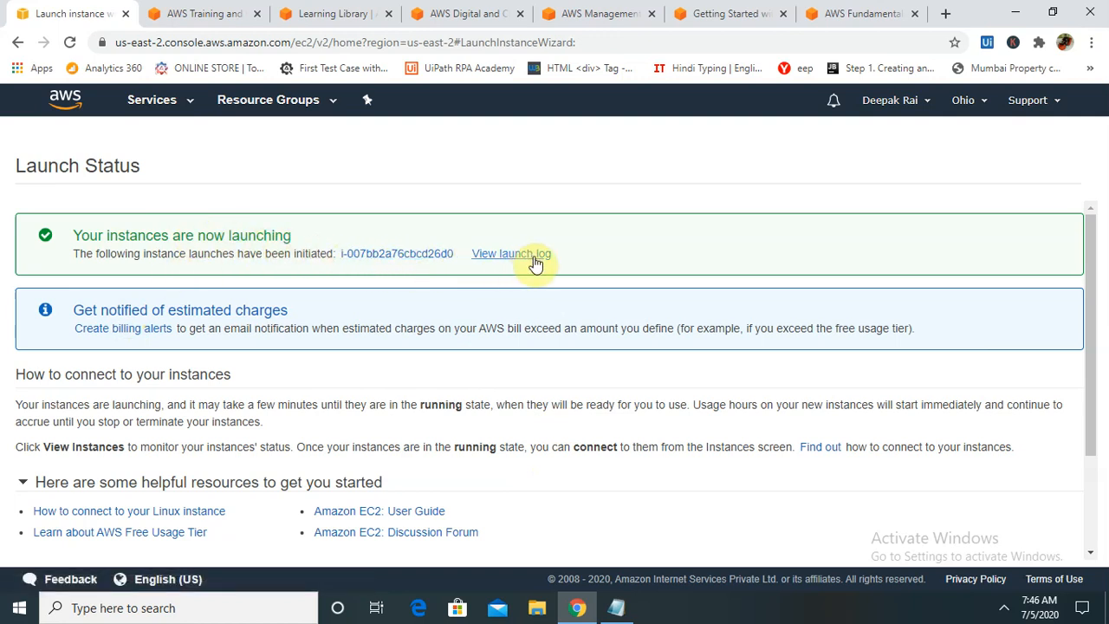
Open the instances list from the launch status page and reload it to check the new instance's state
left_click_drag(1092, 338, 1092, 441)
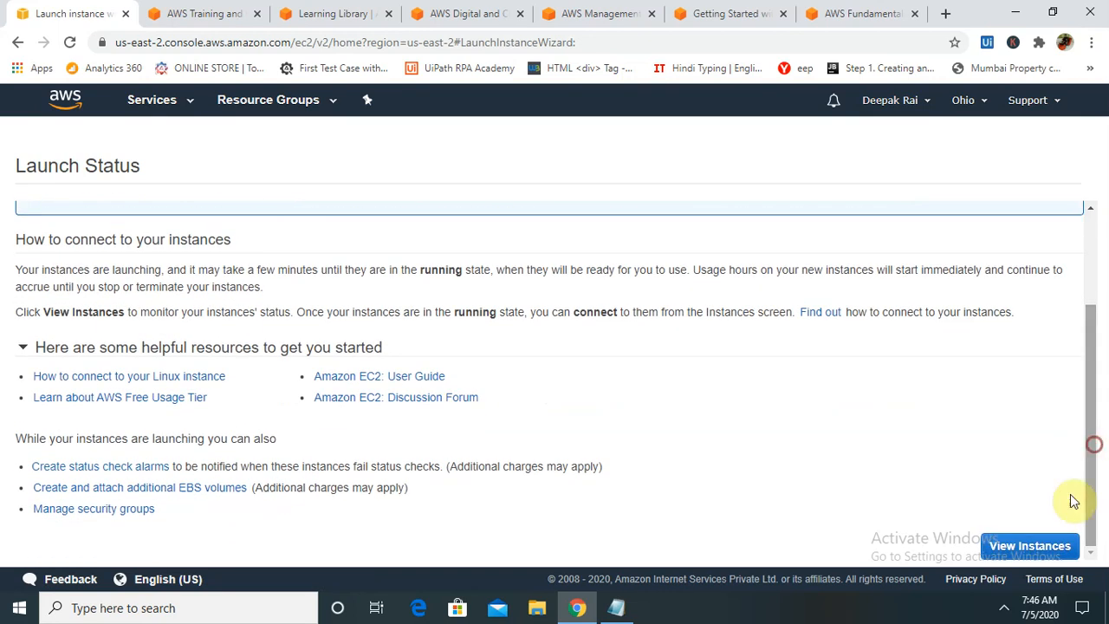
left_click(1024, 548)
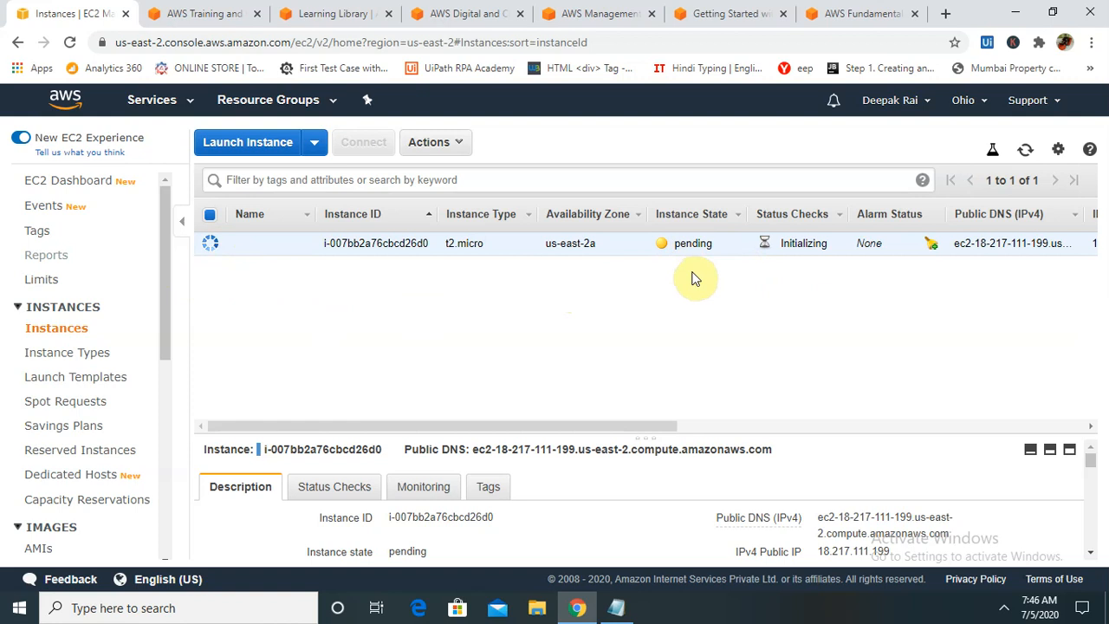
left_click(69, 45)
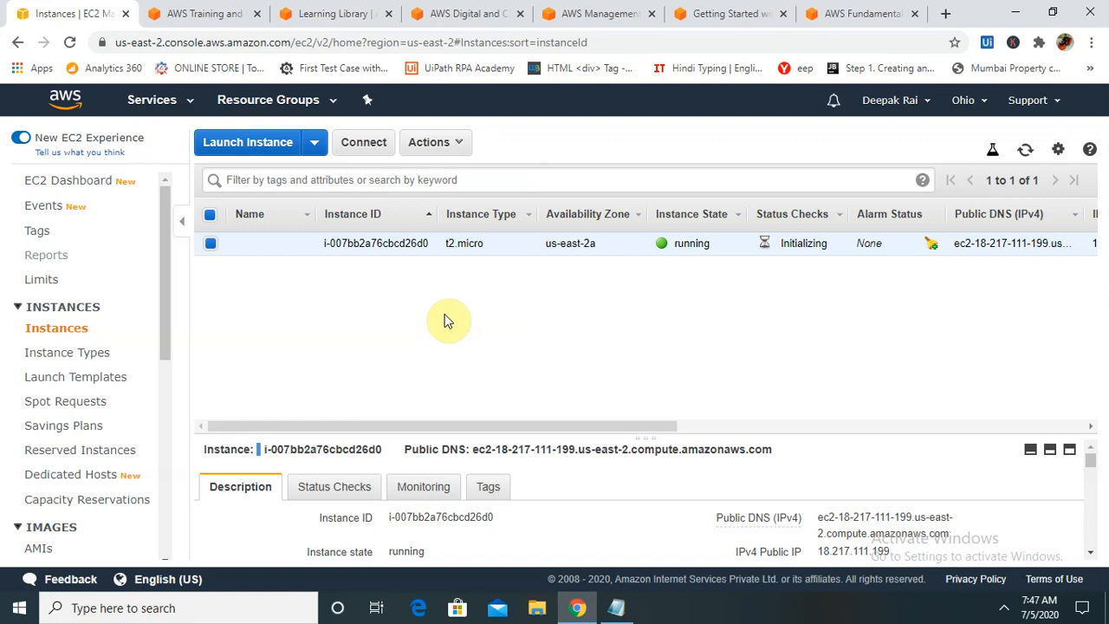
left_click(1004, 608)
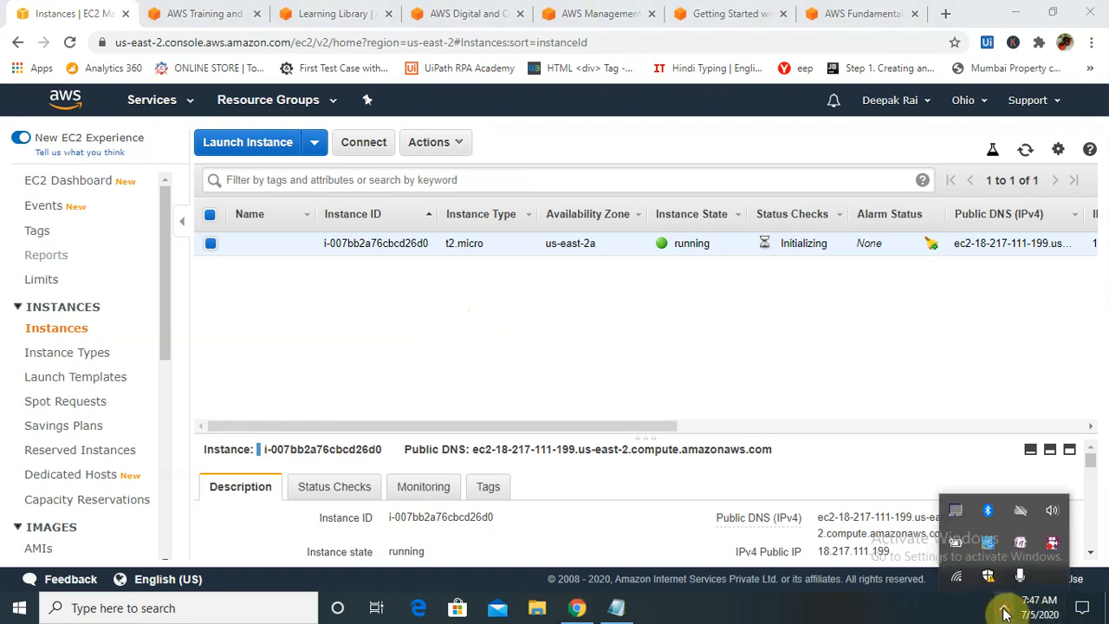
right_click(1052, 544)
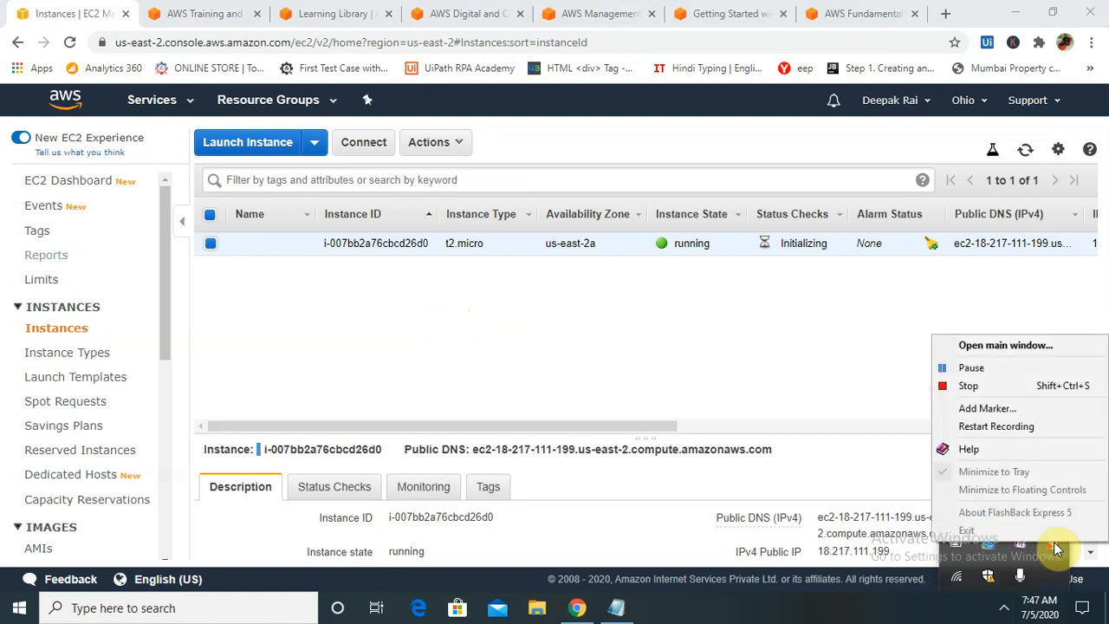